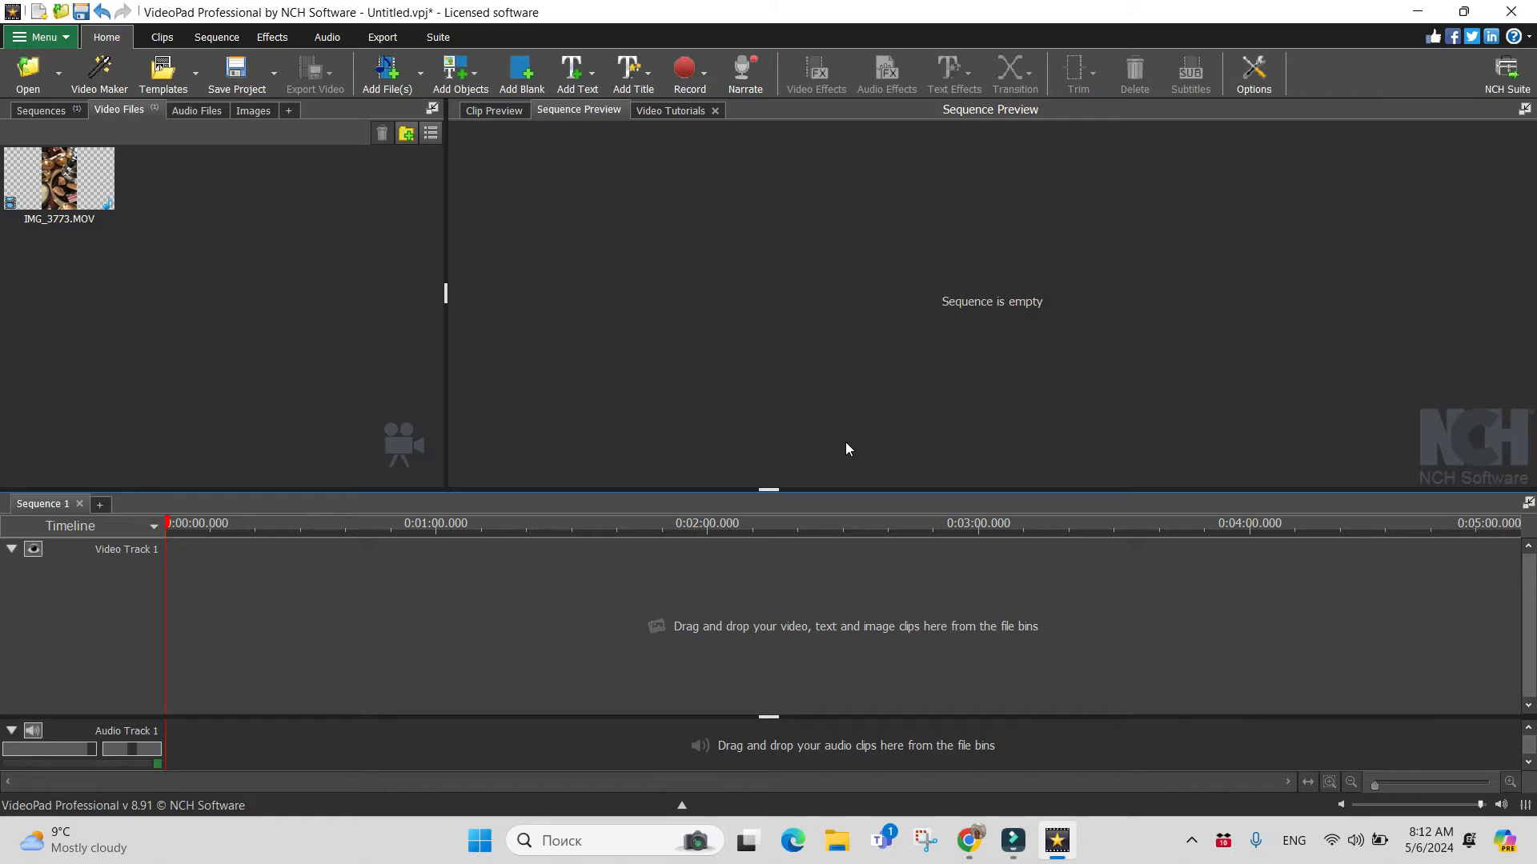
Place IMG_3773.MOV at the start of Video Track 1 and briefly play it, returning the playhead to 0:00:00.000
drag(64, 180, 319, 627)
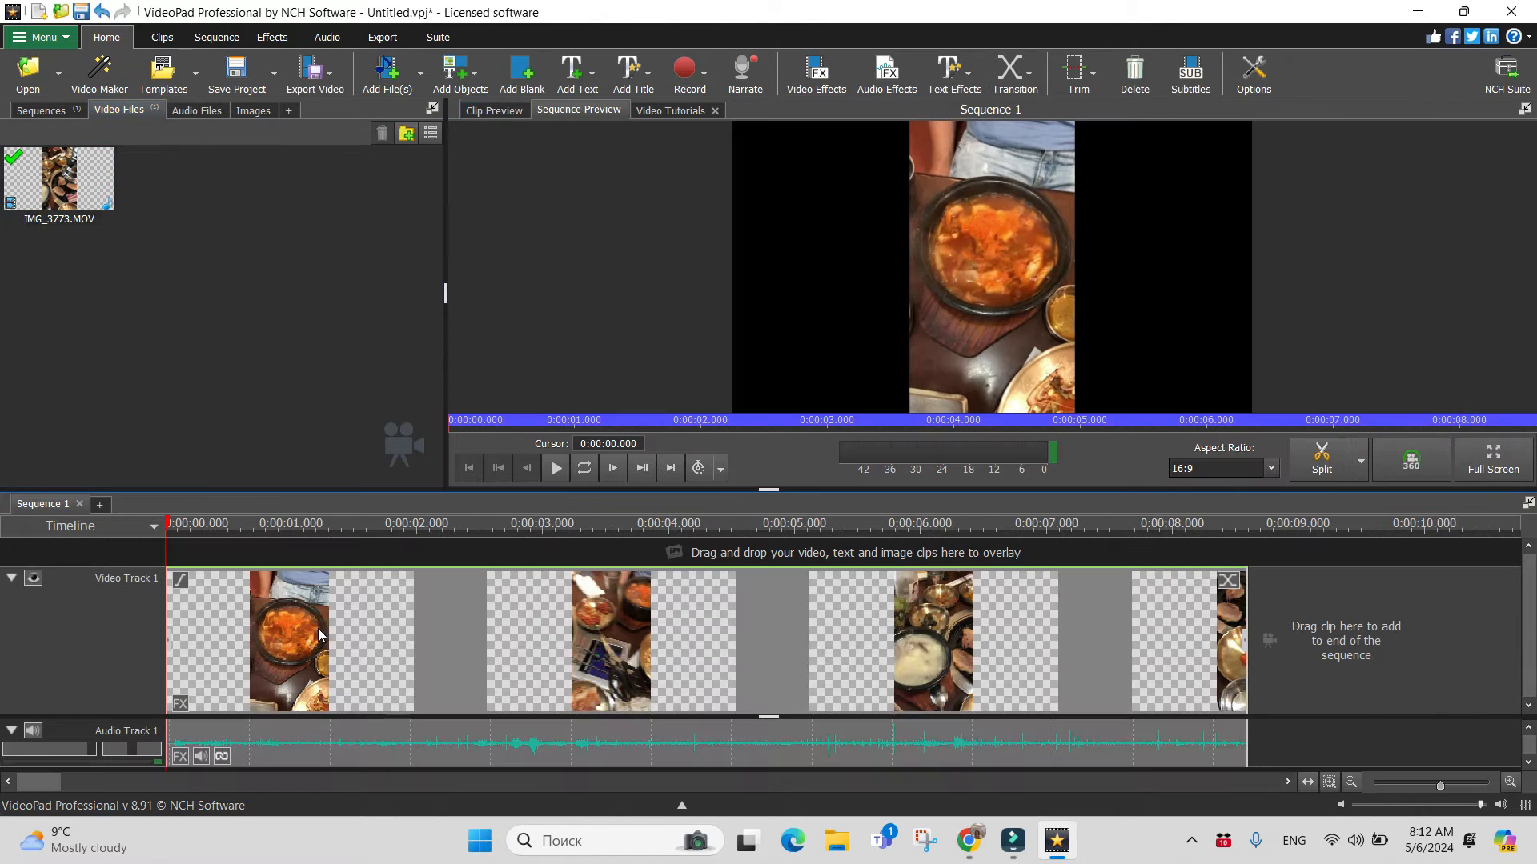
click(556, 469)
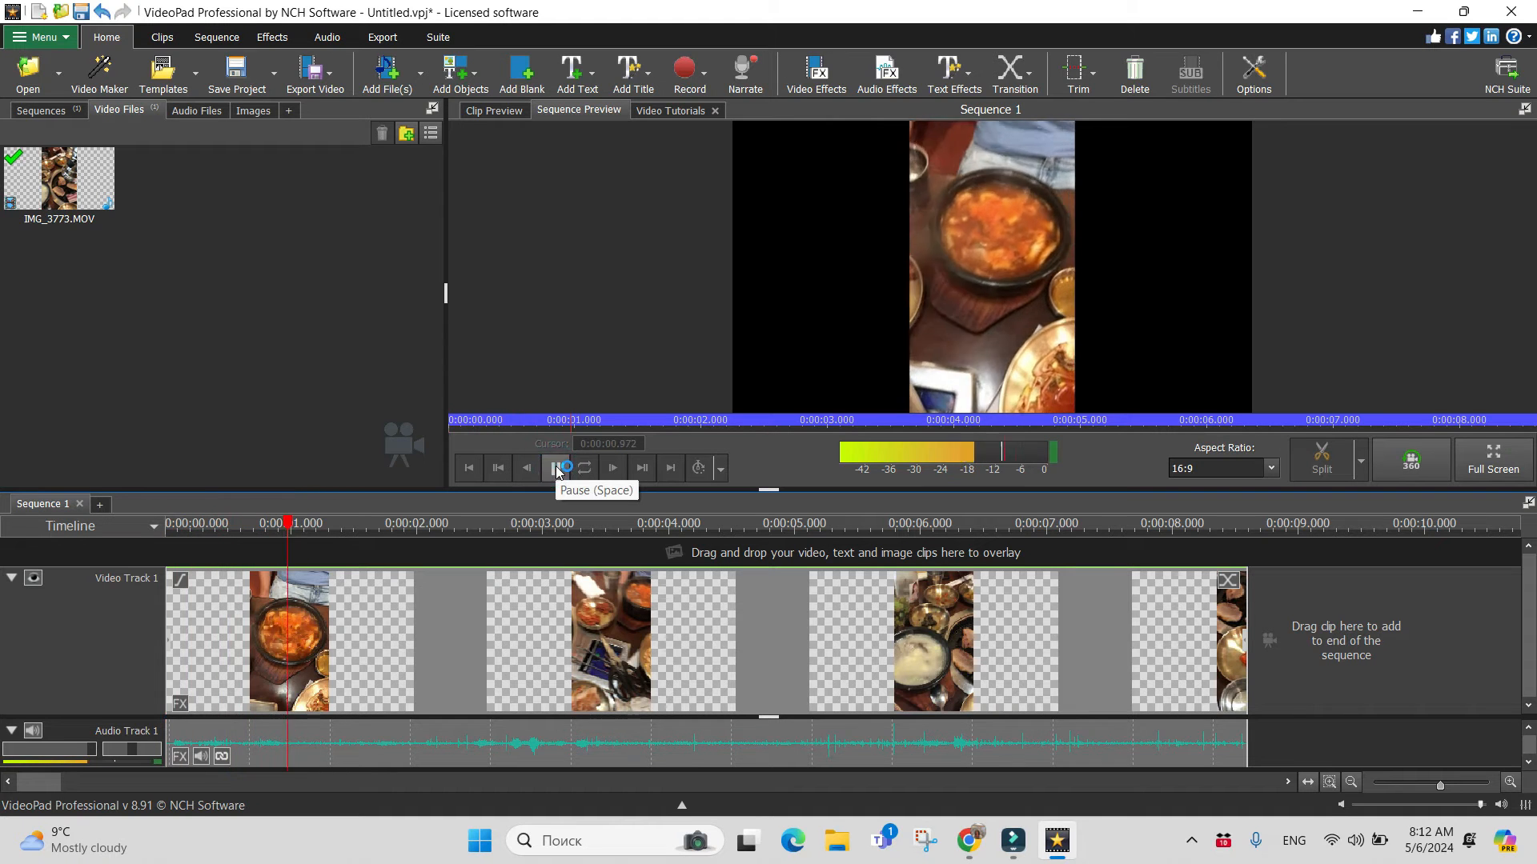
click(556, 469)
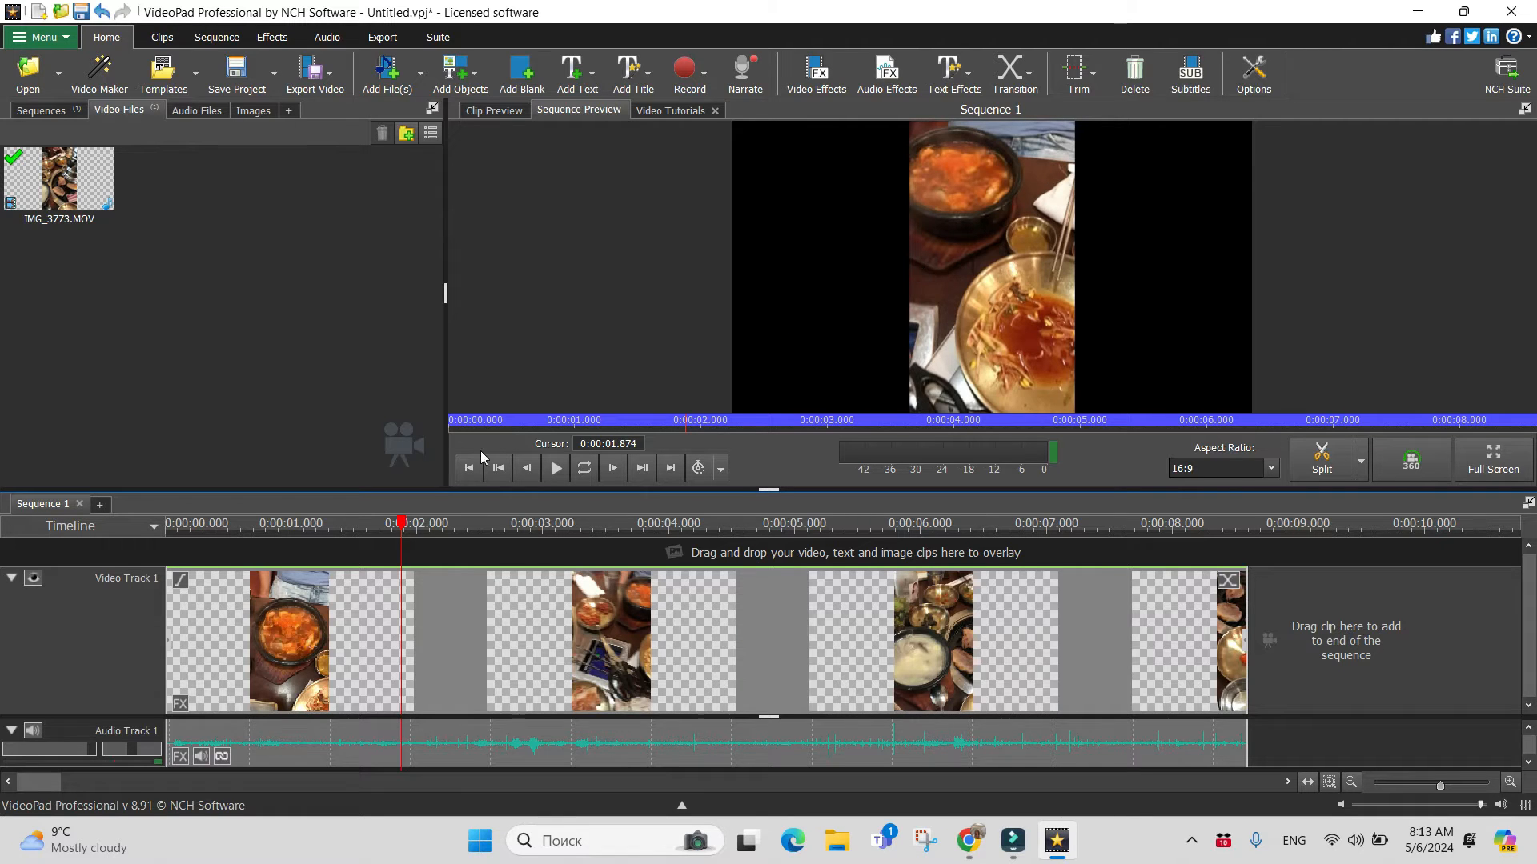
drag(401, 526, 97, 566)
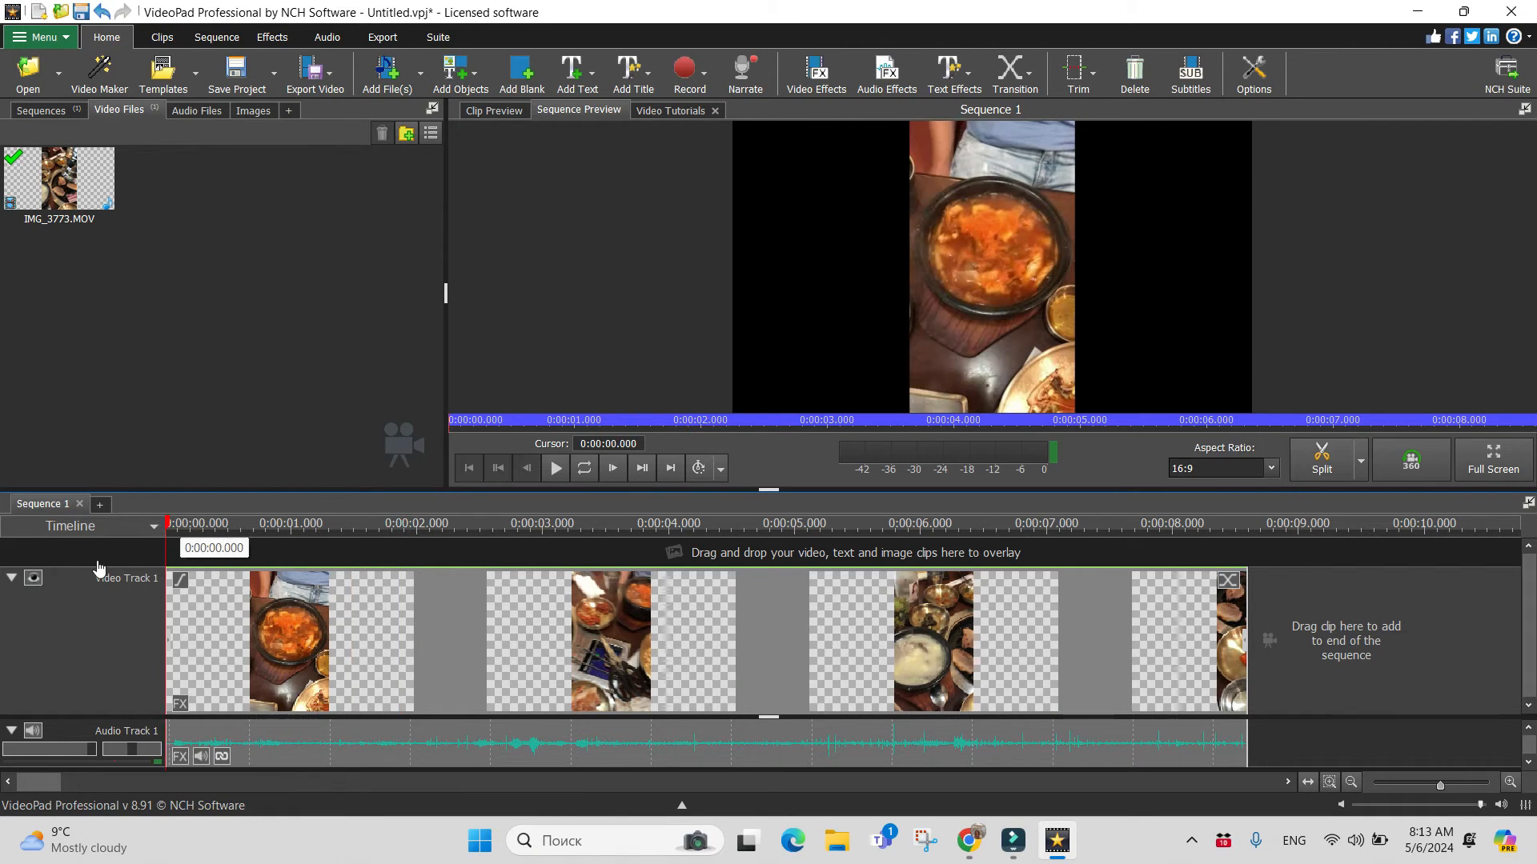
Add the Stretch to Aspect Ratio effect to the IMG_3773.MOV clip on Video Track 1
right_click(439, 624)
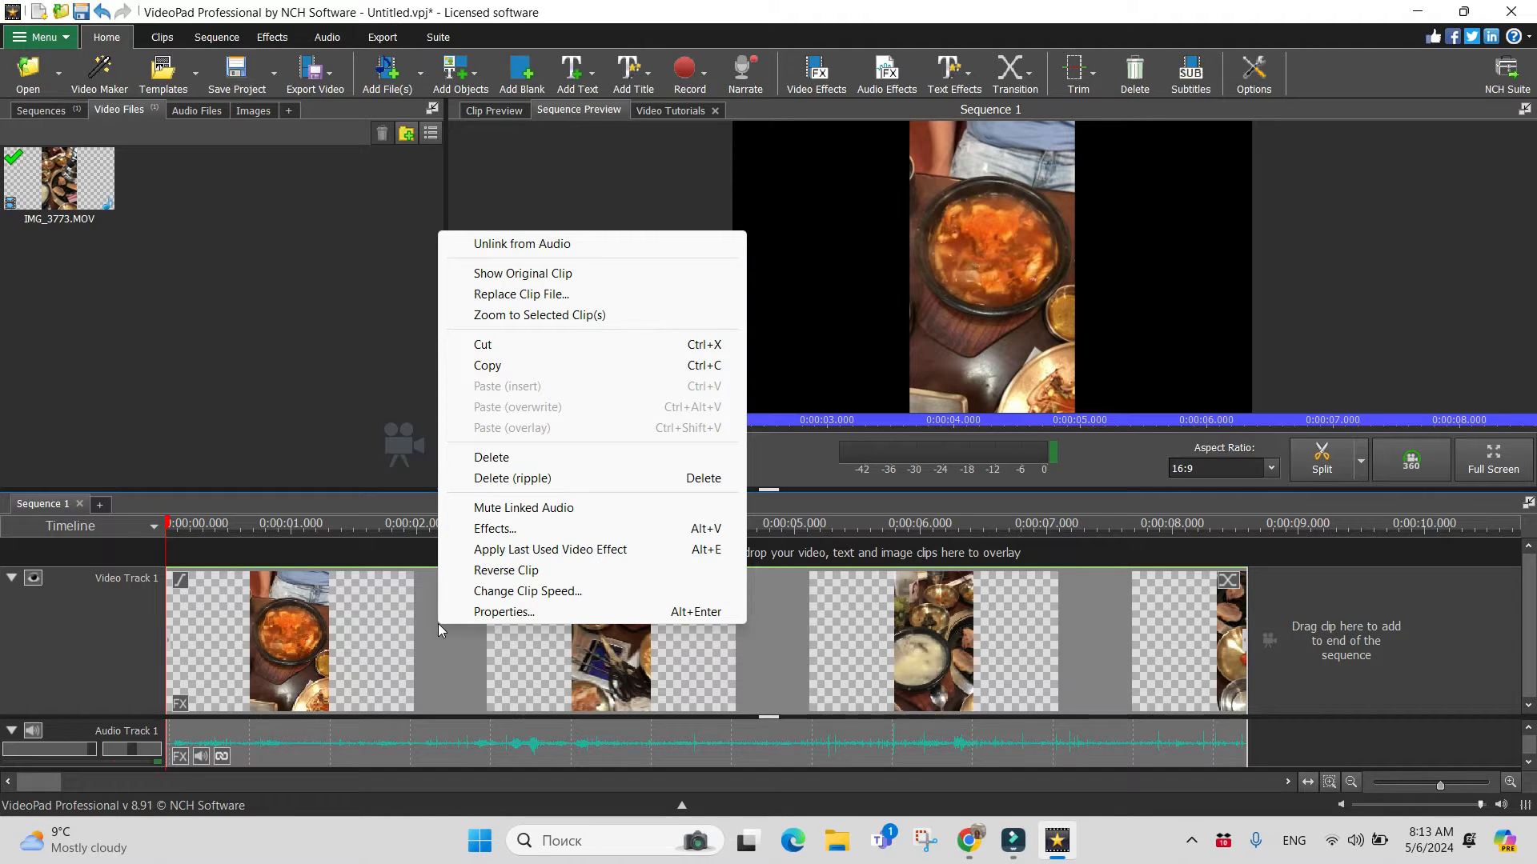
click(509, 529)
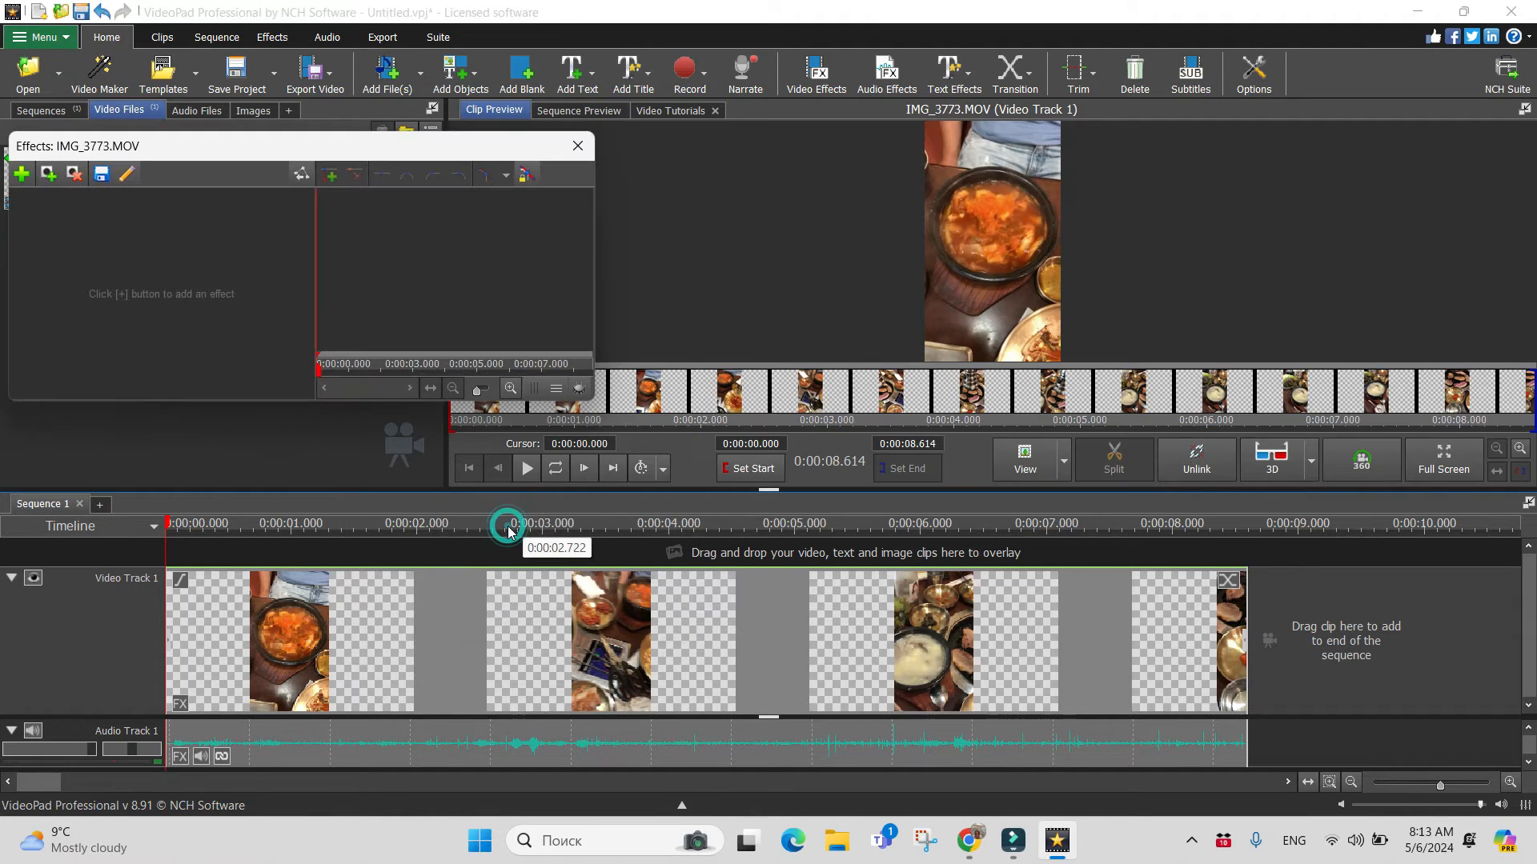
click(22, 173)
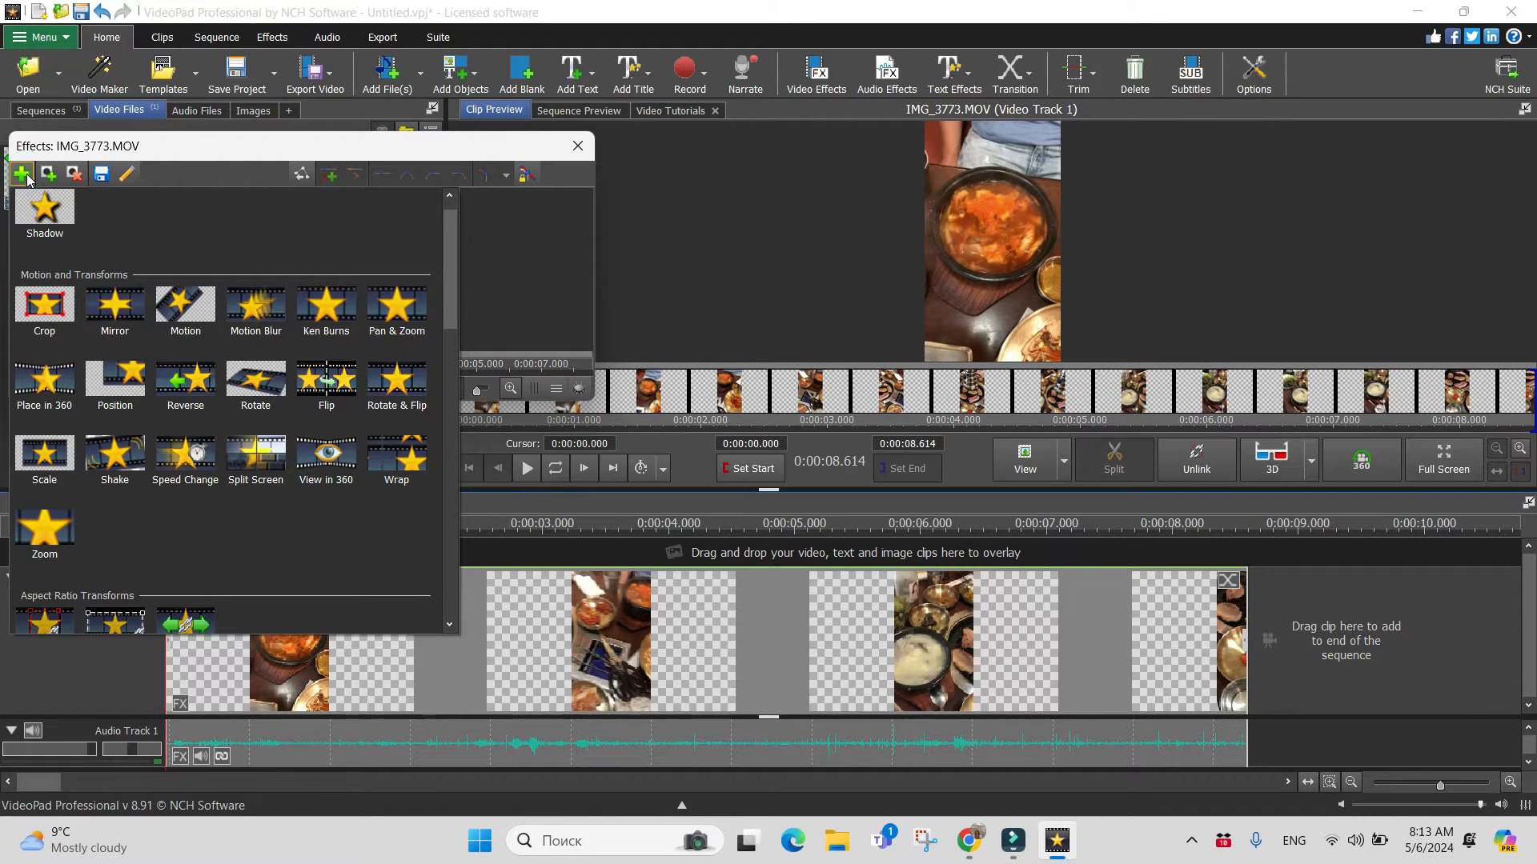
scroll(247, 248, down, 3)
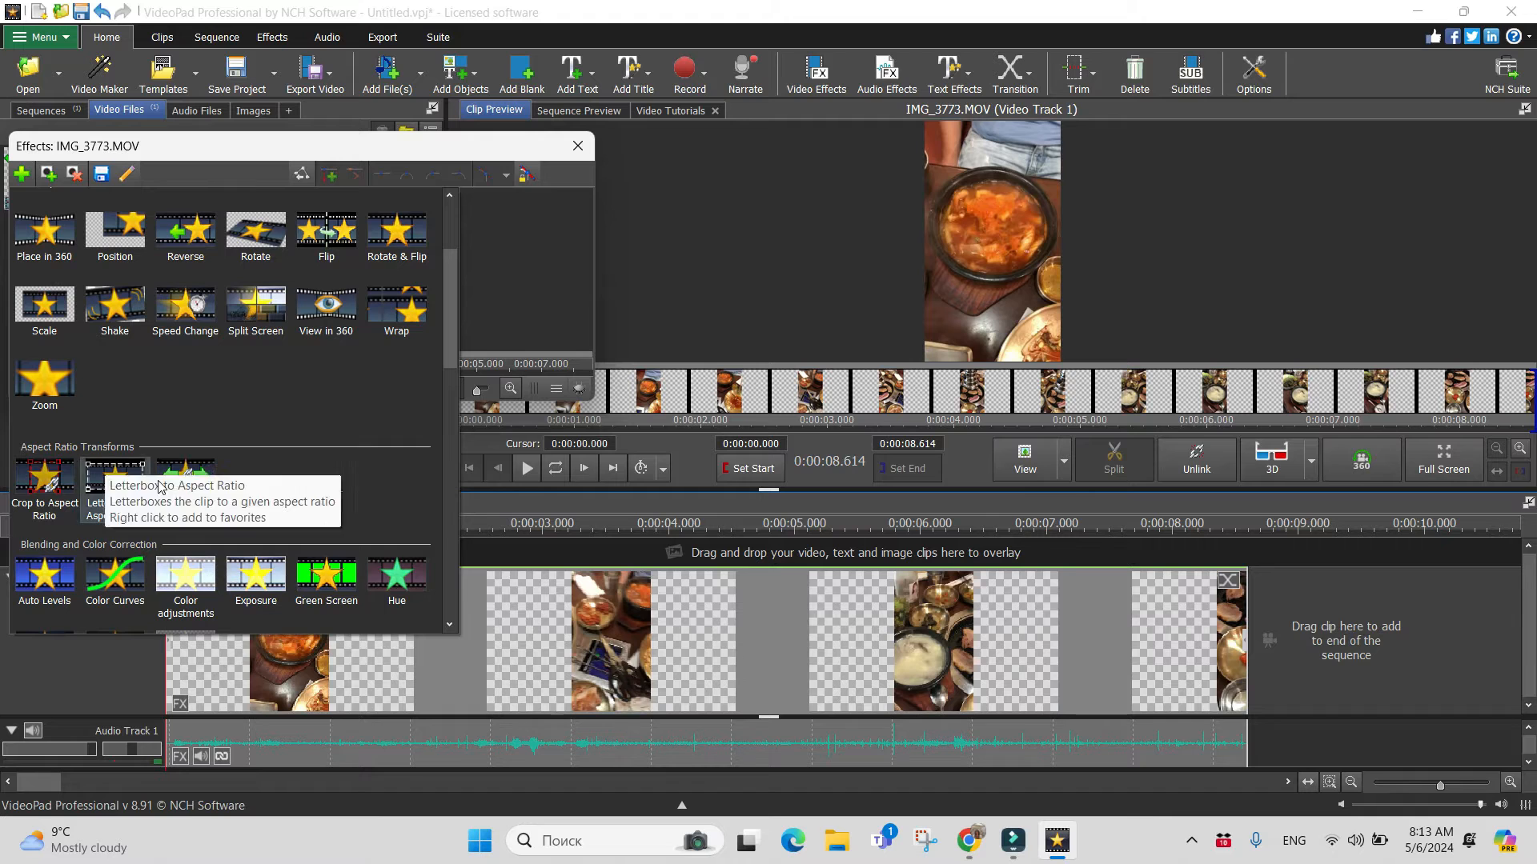
click(182, 517)
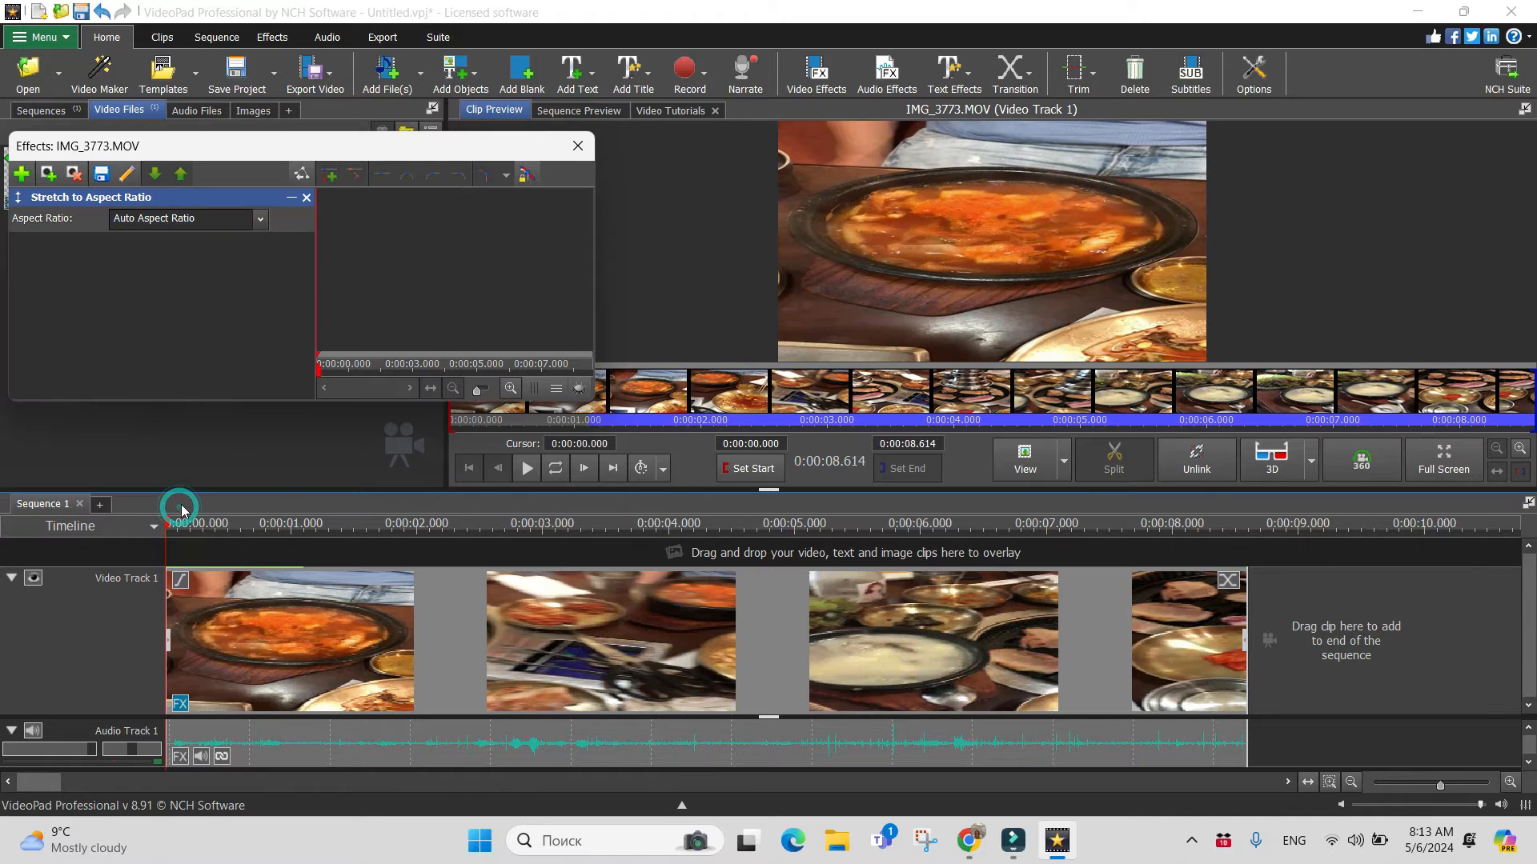
Try the 1:2, 4:3 and 16:9 aspect ratios in the clip's Stretch to Aspect Ratio effect
click(261, 220)
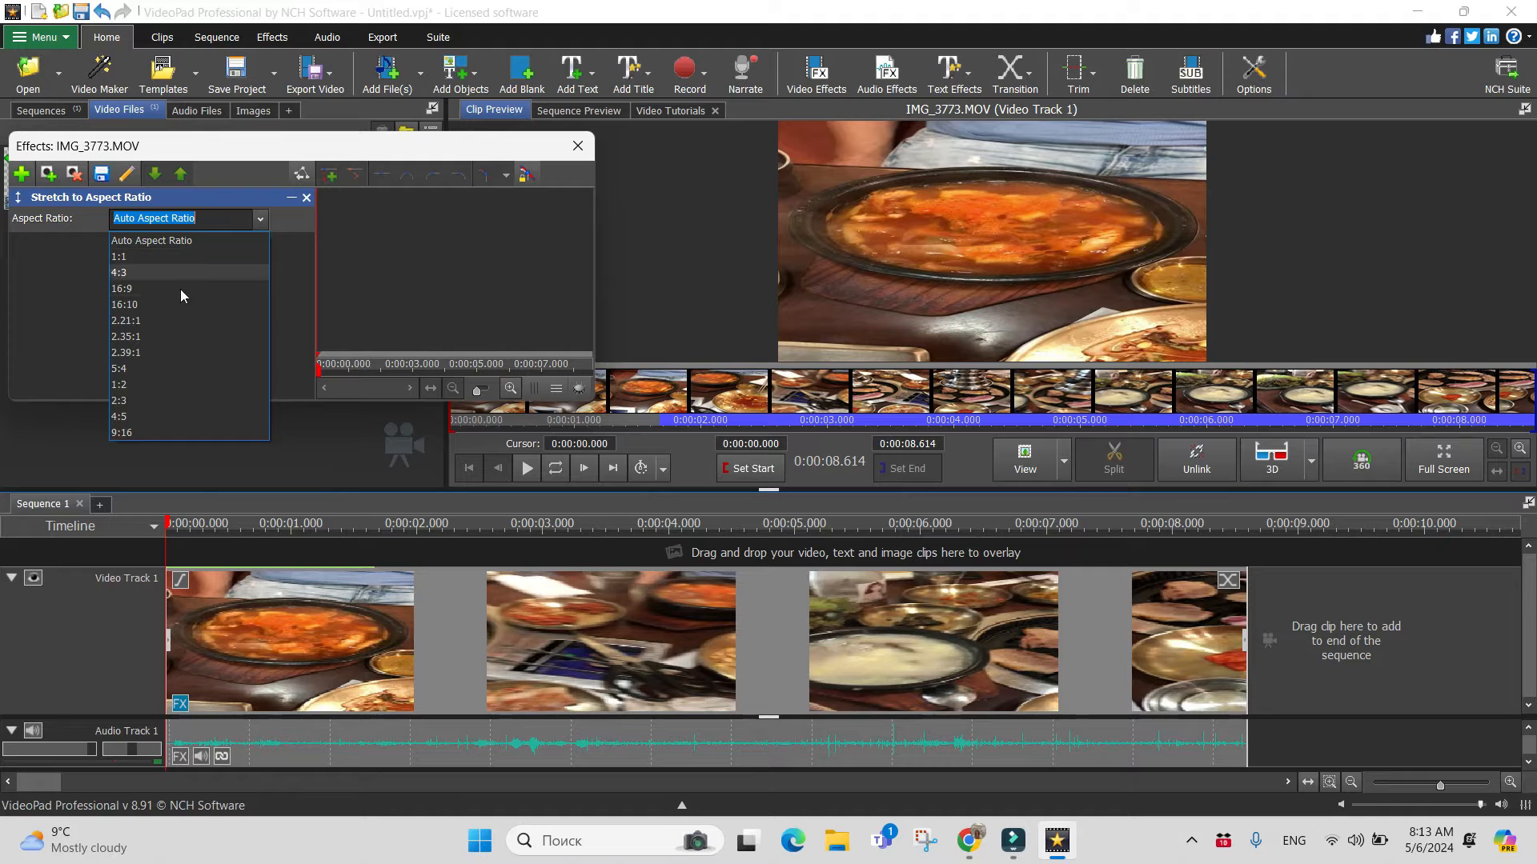
click(145, 383)
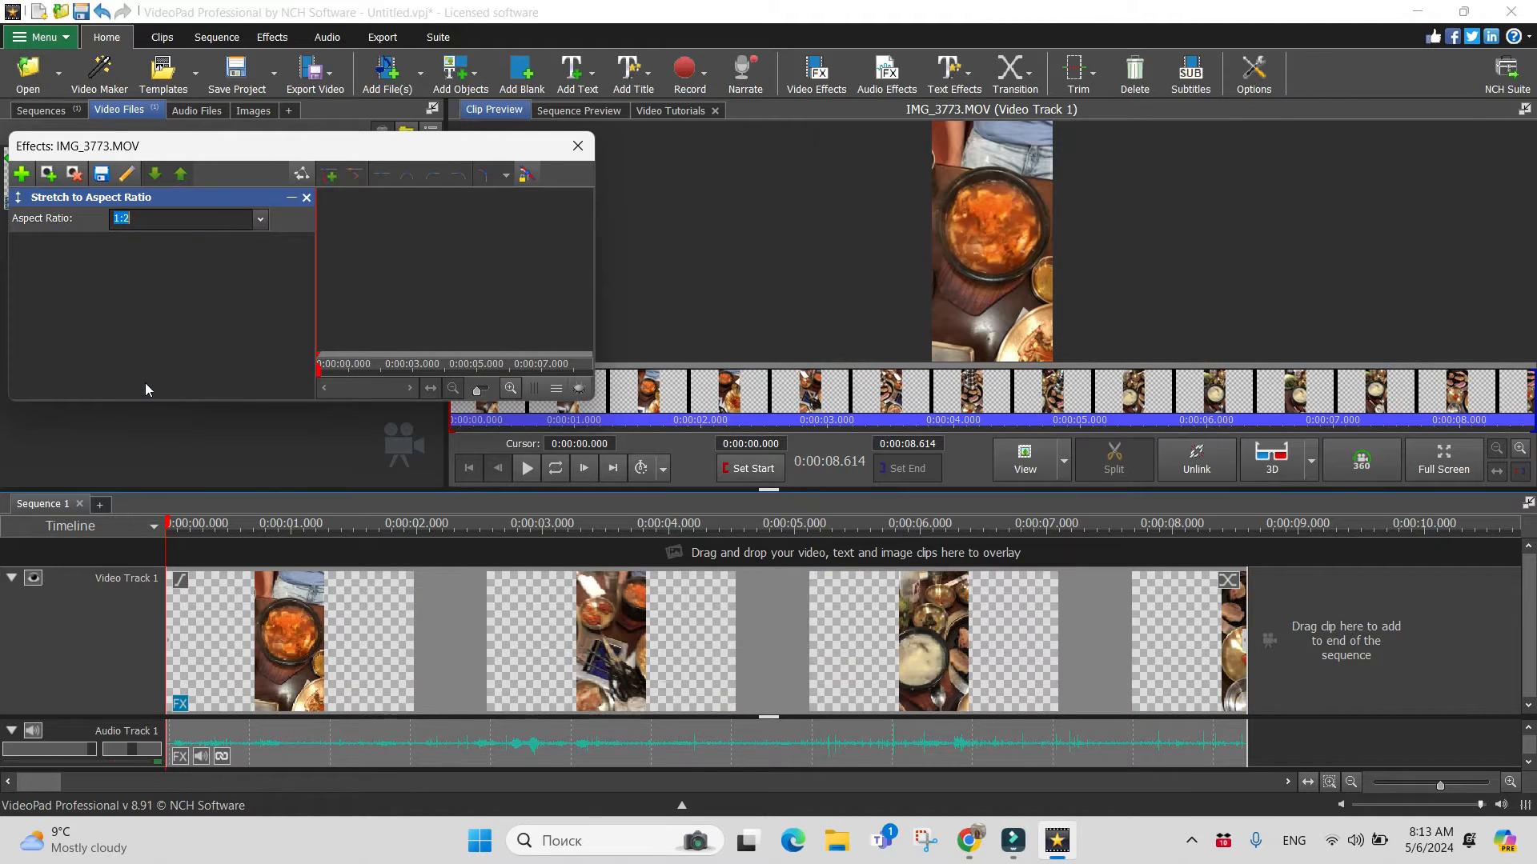
click(260, 218)
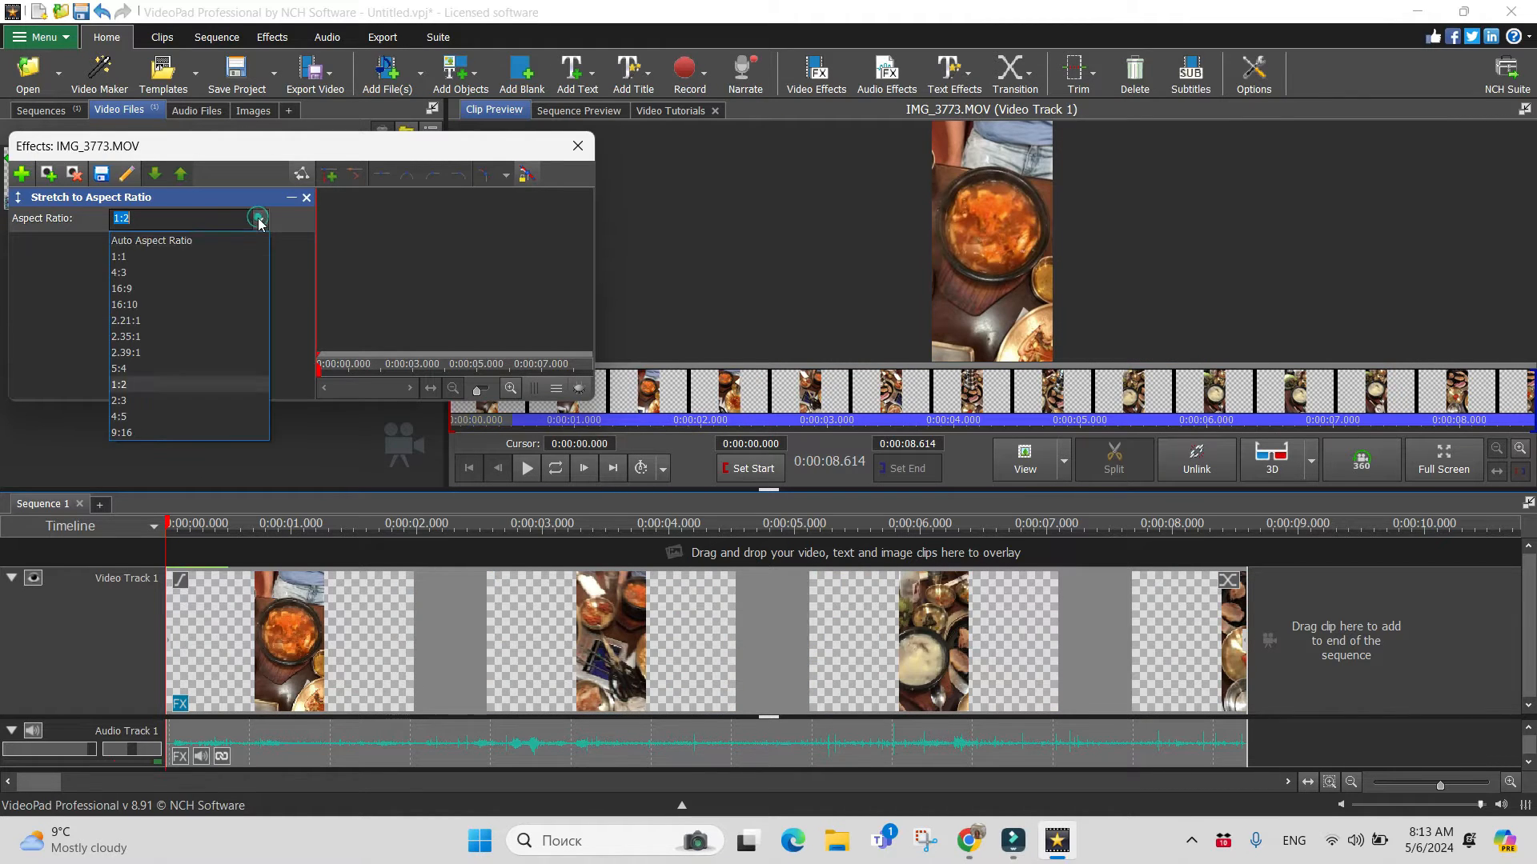
click(153, 274)
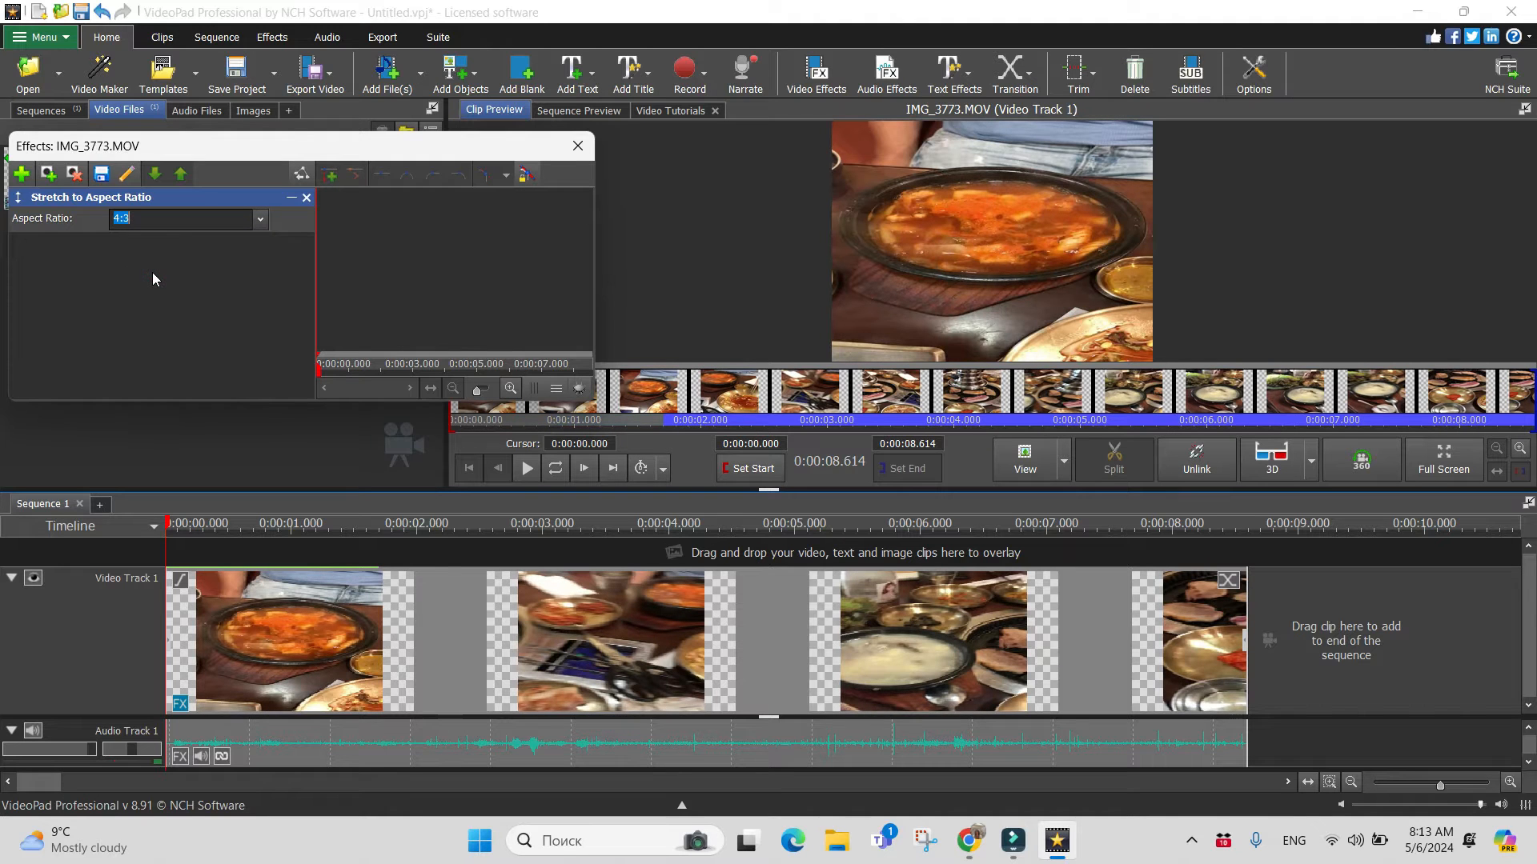
click(259, 218)
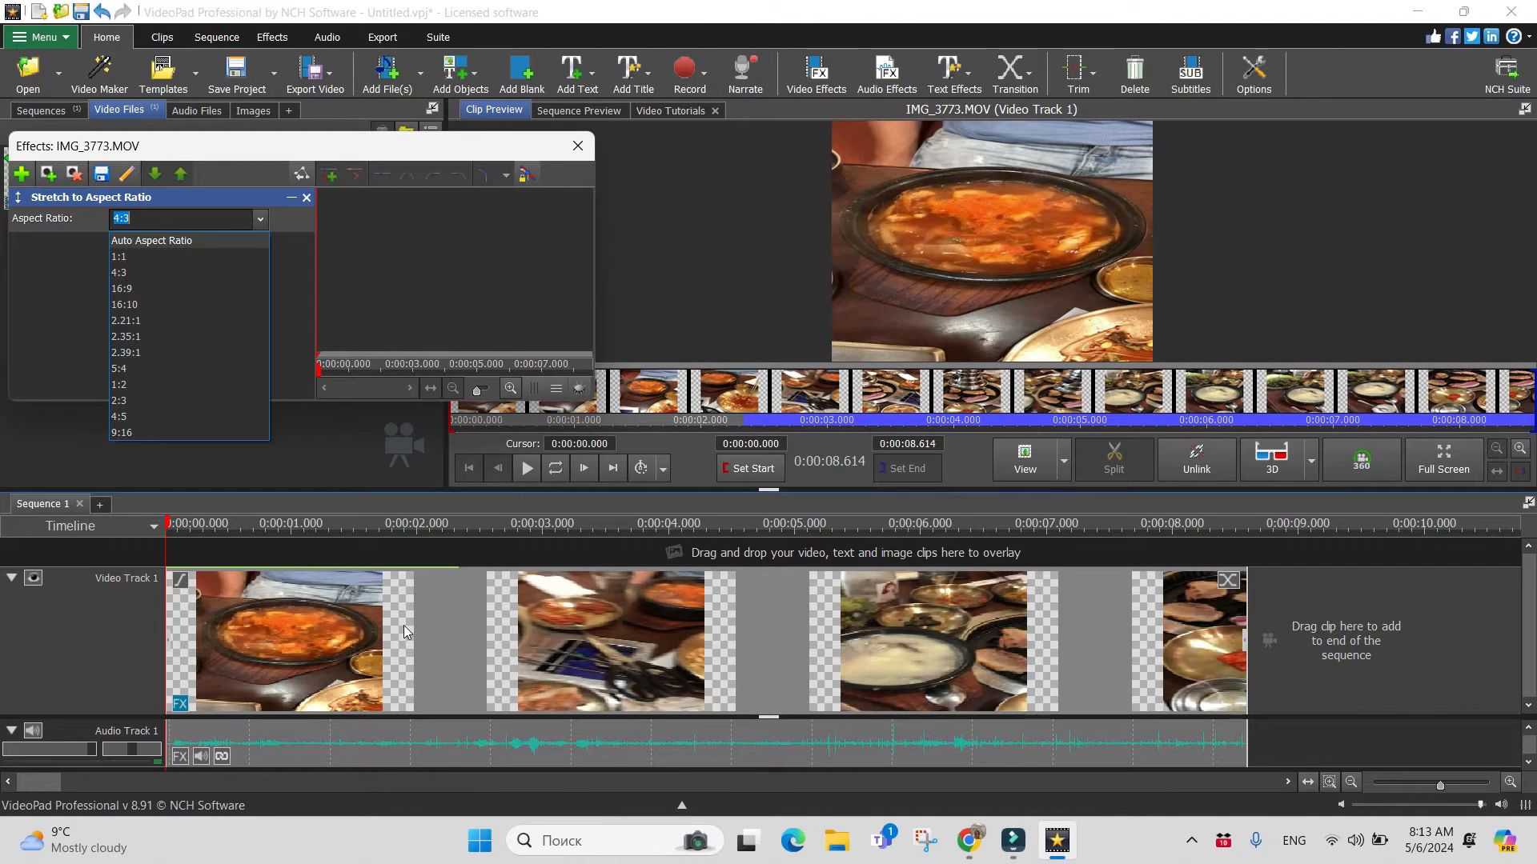
click(139, 286)
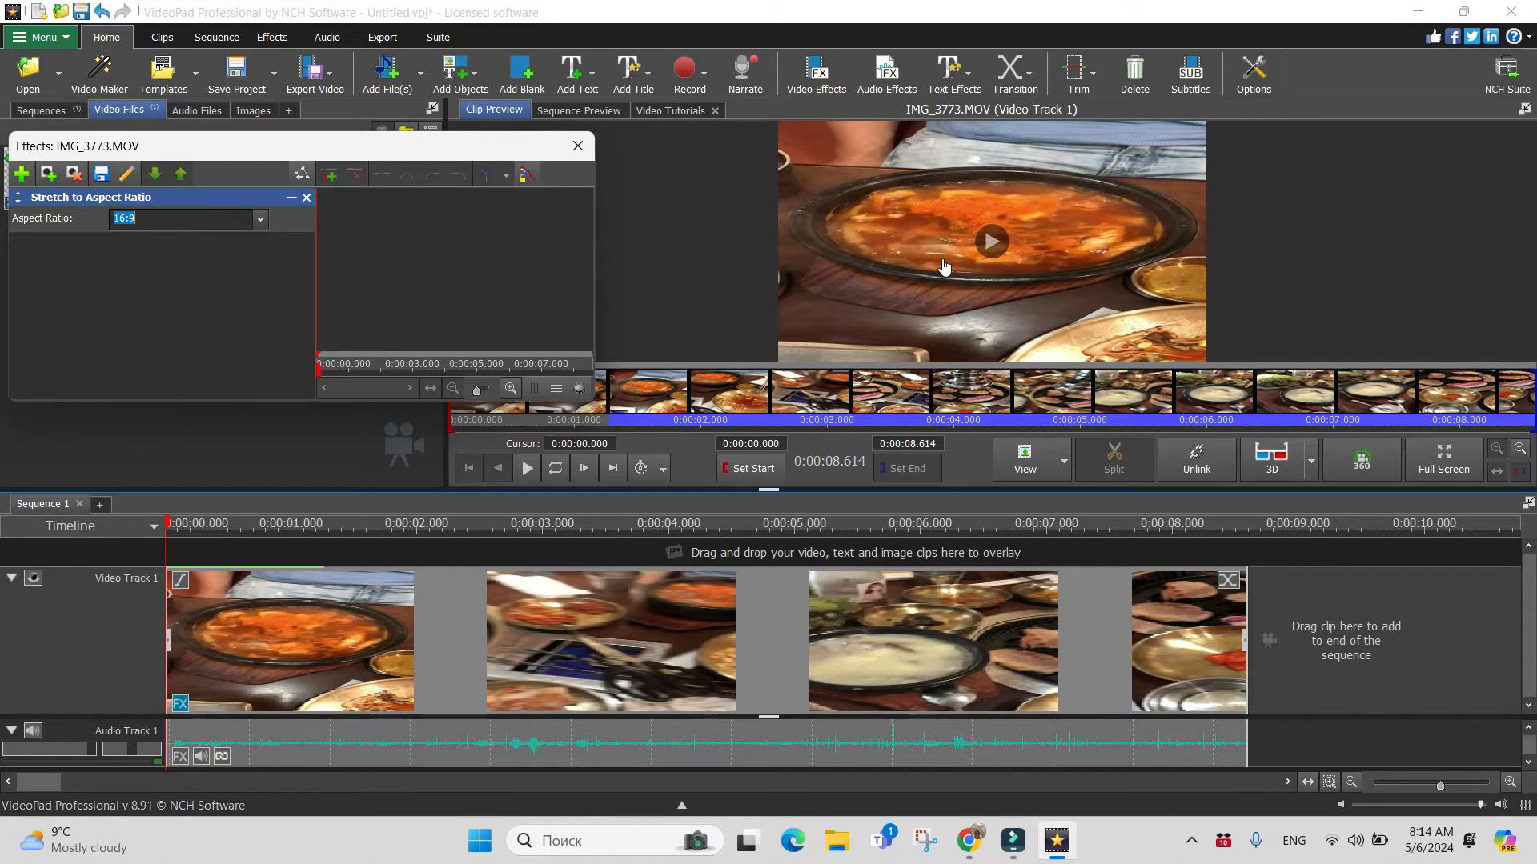
Play part of the stretched clip and mute its audio through the clip volume settings
click(527, 469)
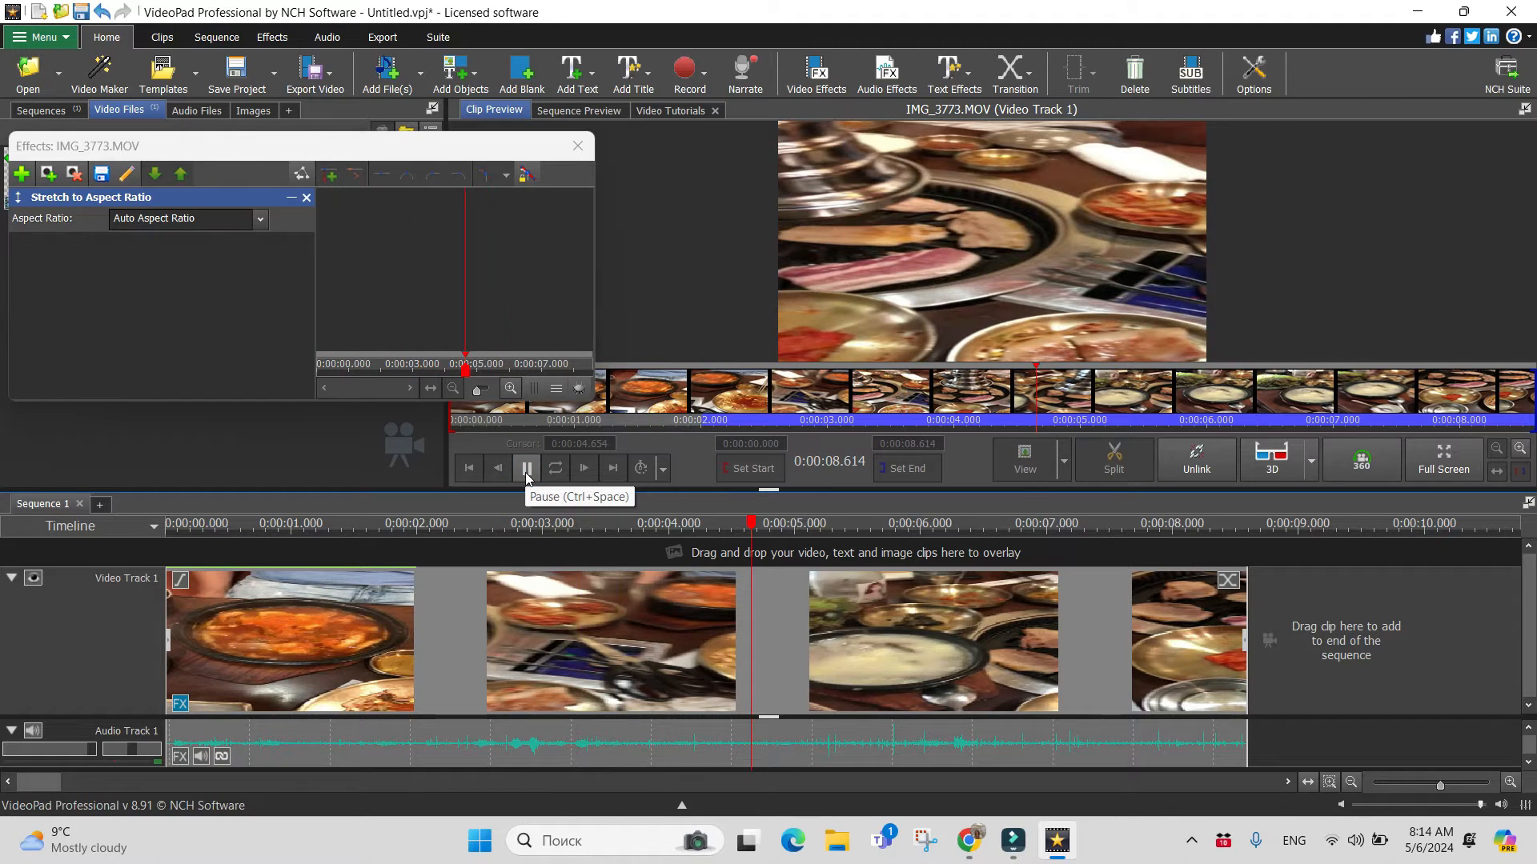
click(528, 469)
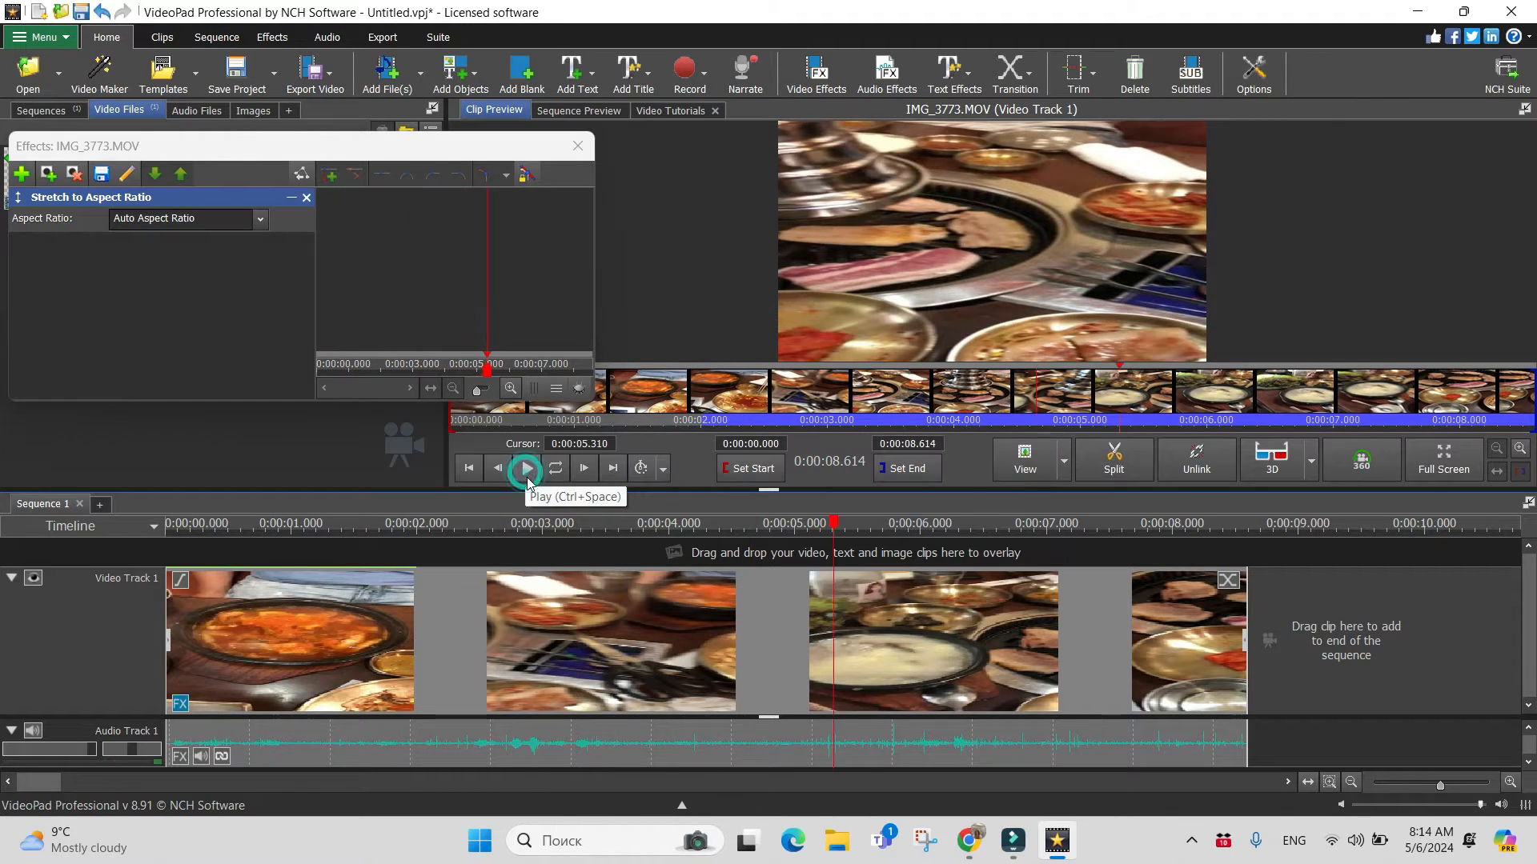
click(201, 757)
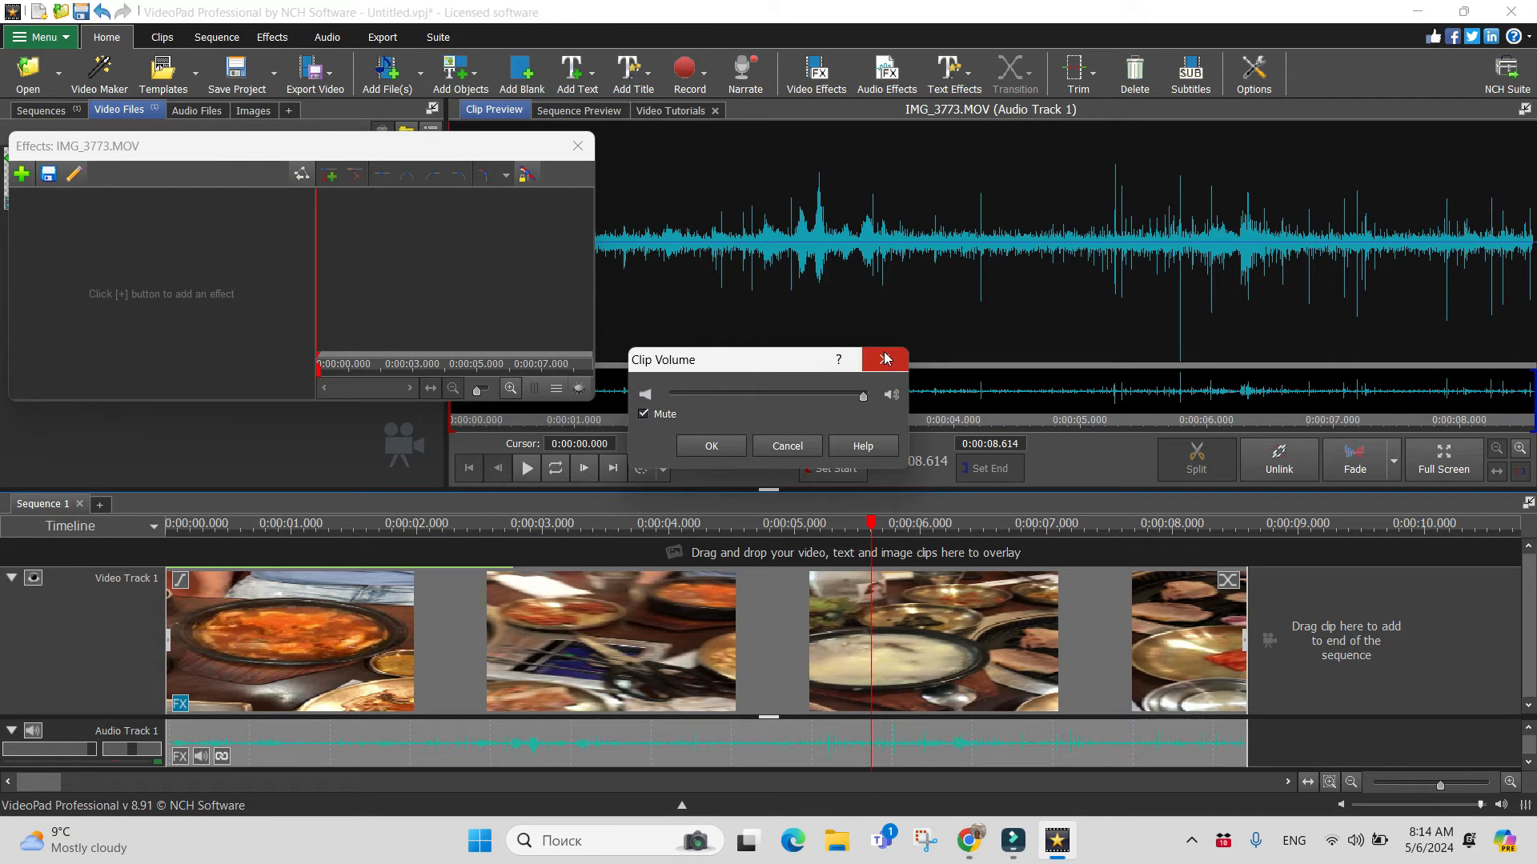
click(732, 450)
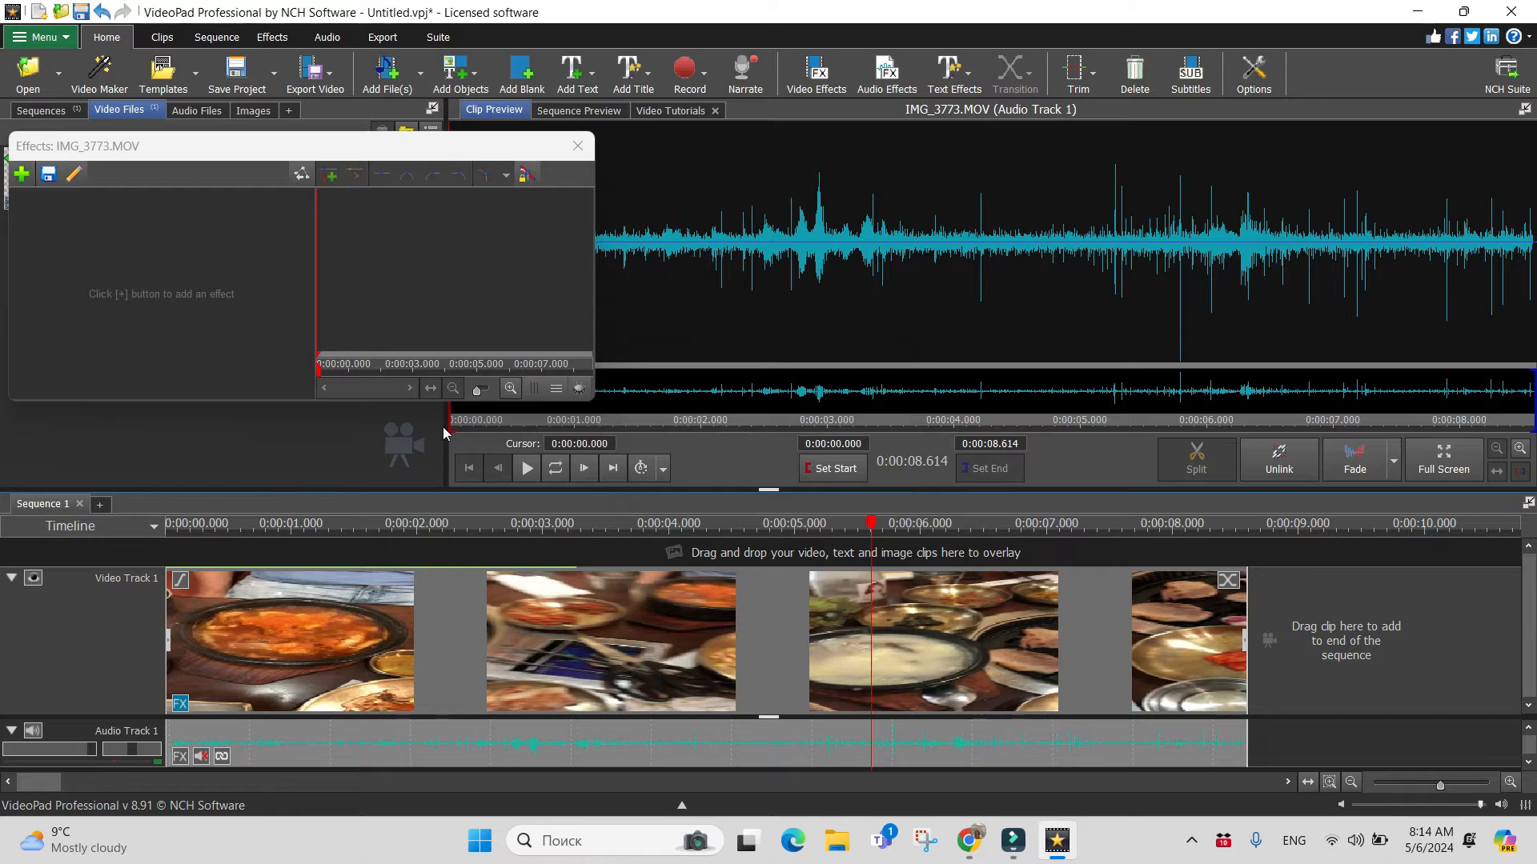
Remove the Stretch to Aspect Ratio effect from the clip and stop the playback
drag(874, 524, 799, 526)
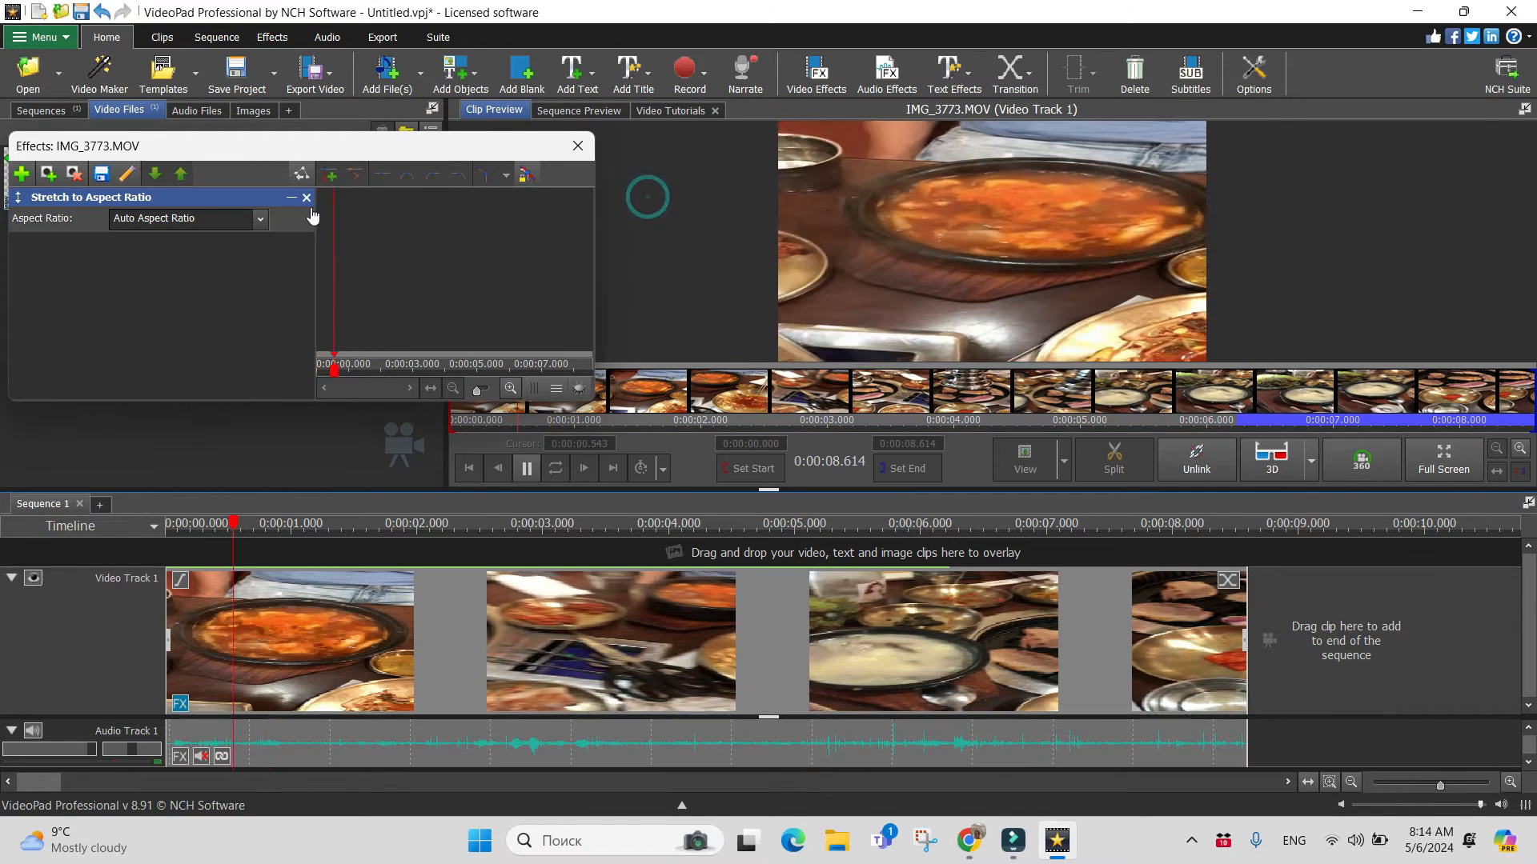
click(306, 199)
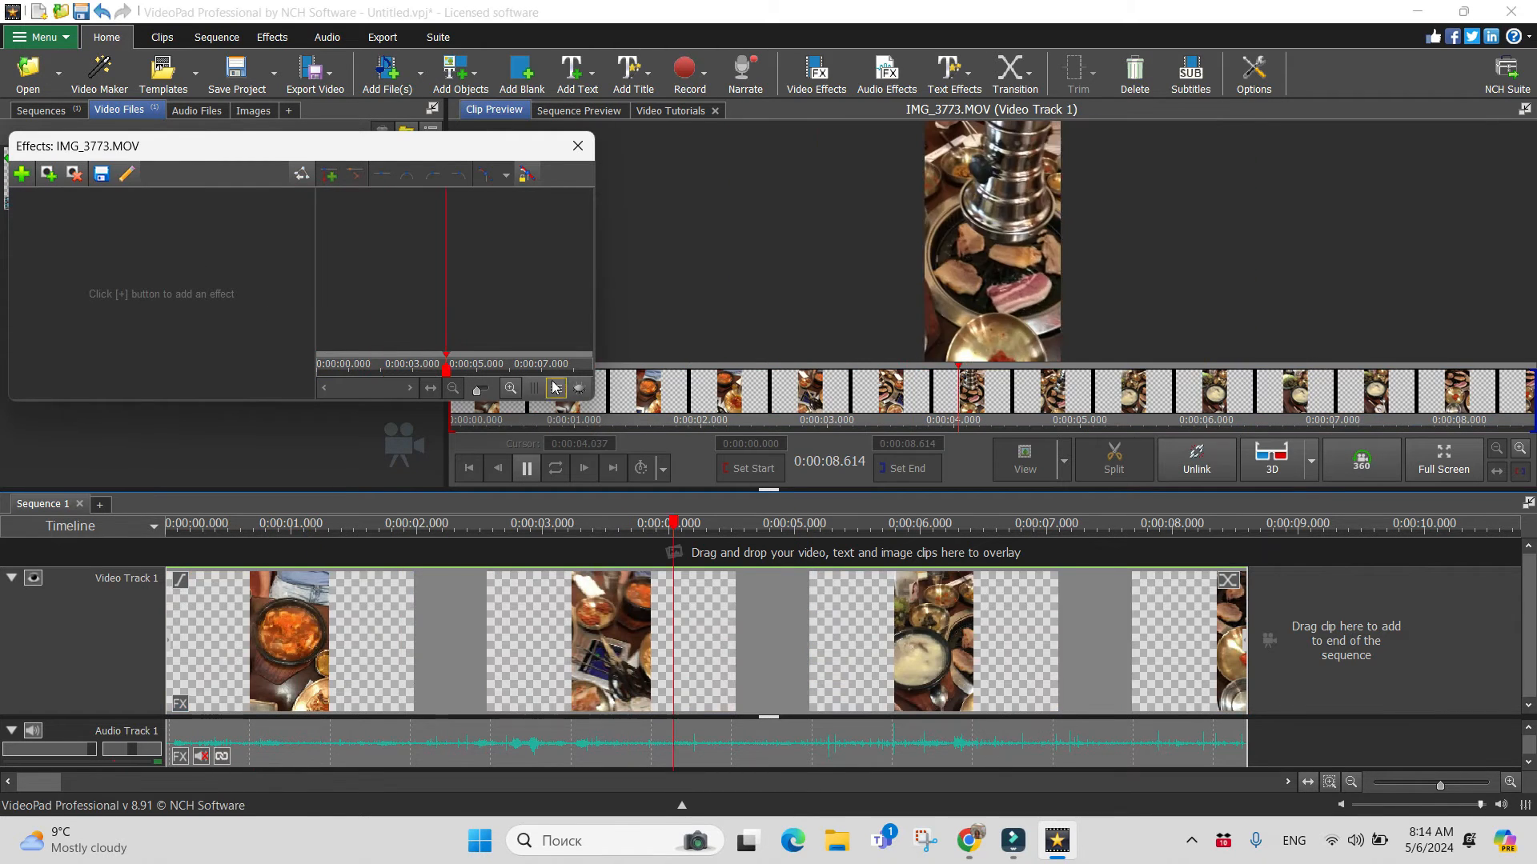
click(527, 469)
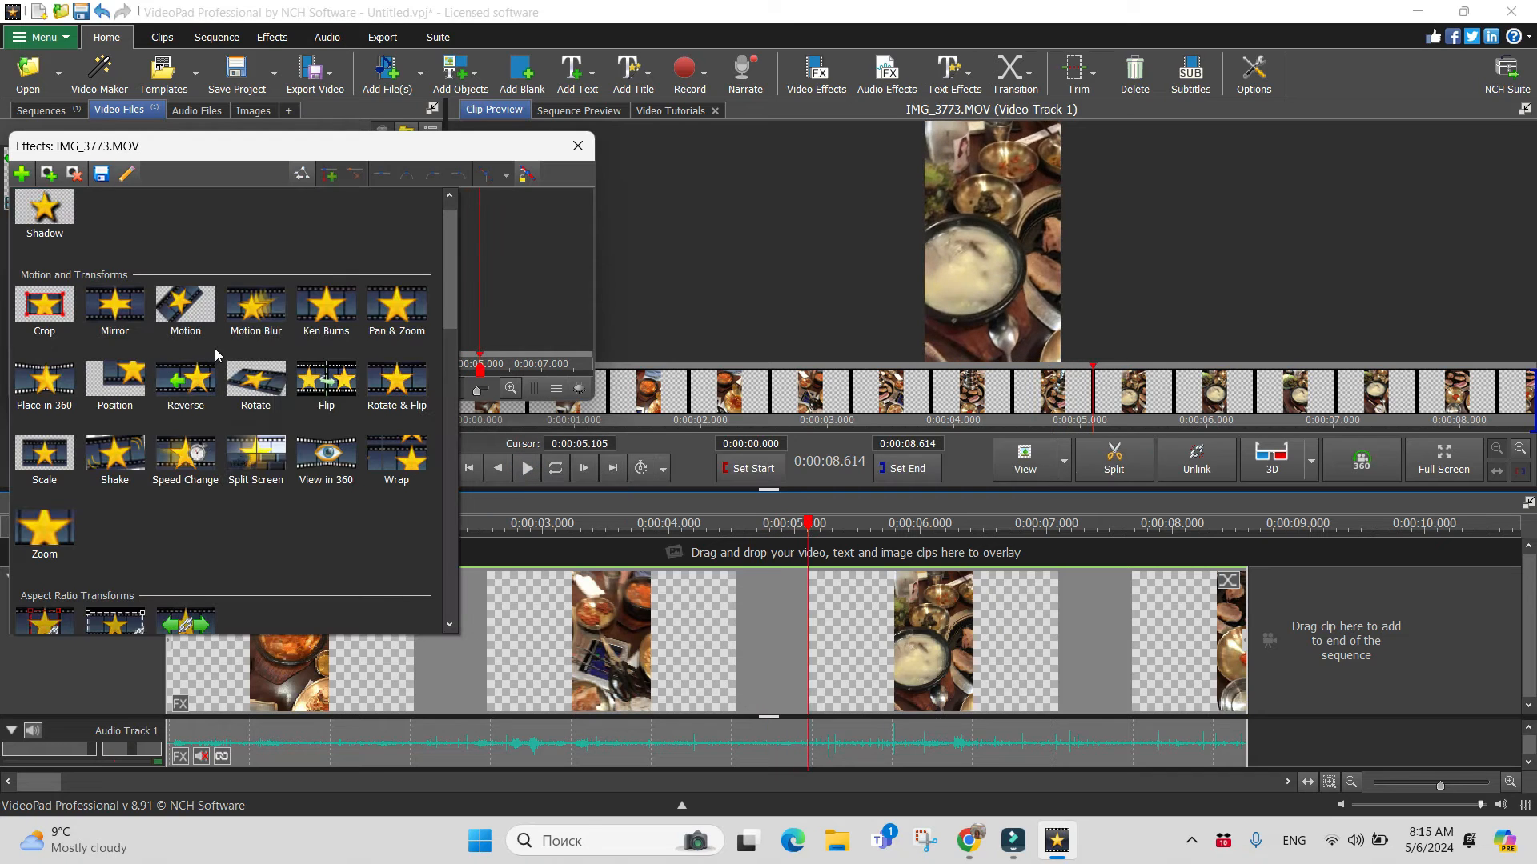
Add a Zoom effect with a 16:9 aspect ratio, framing the stew bowl at Top 28.24 and Bottom 60.01, and preview the sequence
click(53, 552)
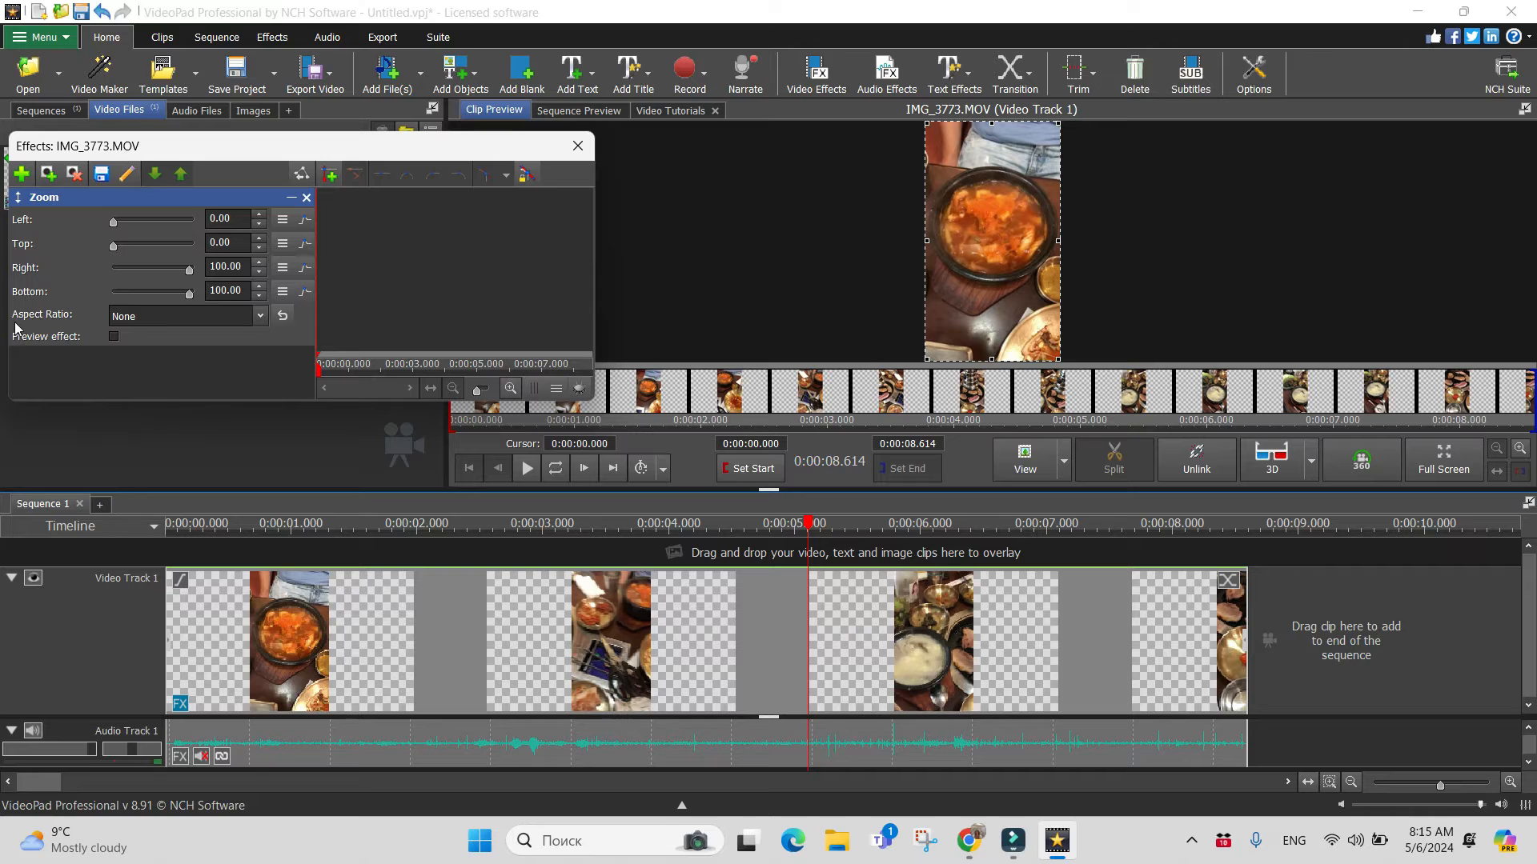
click(260, 319)
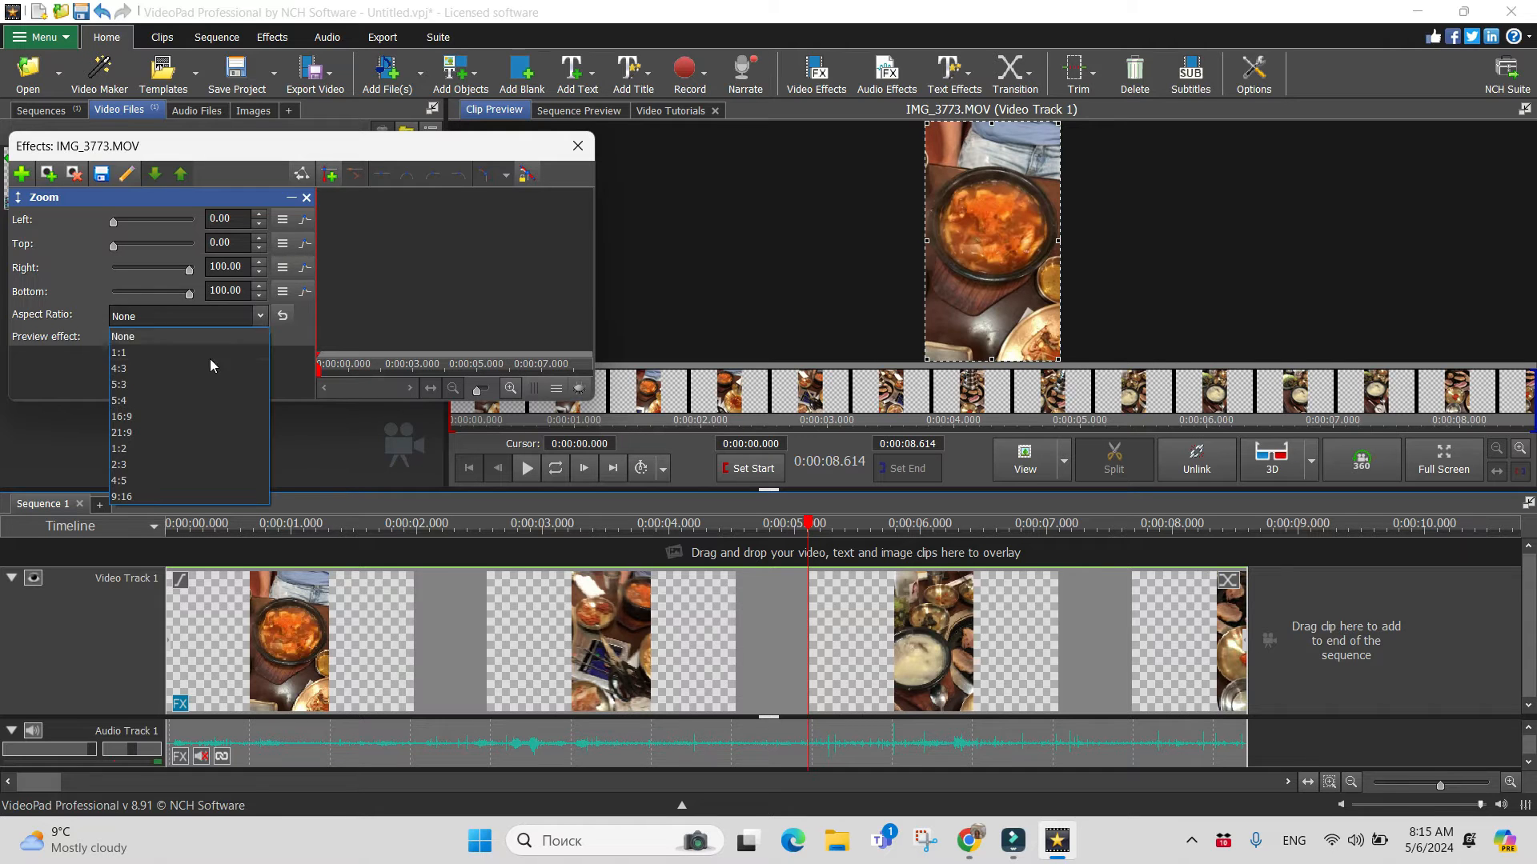
click(141, 413)
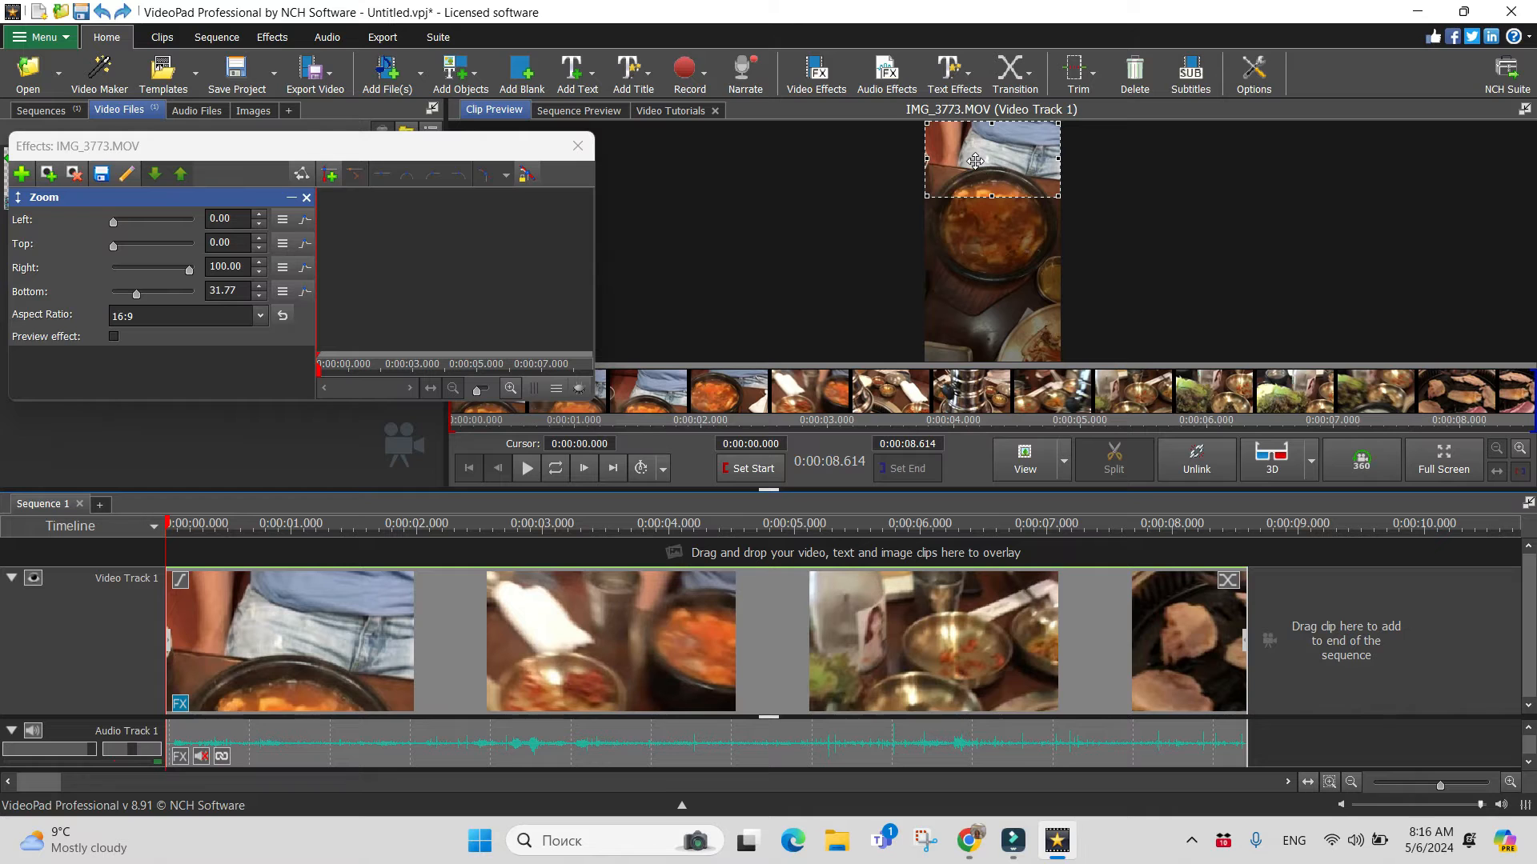
drag(975, 163, 970, 229)
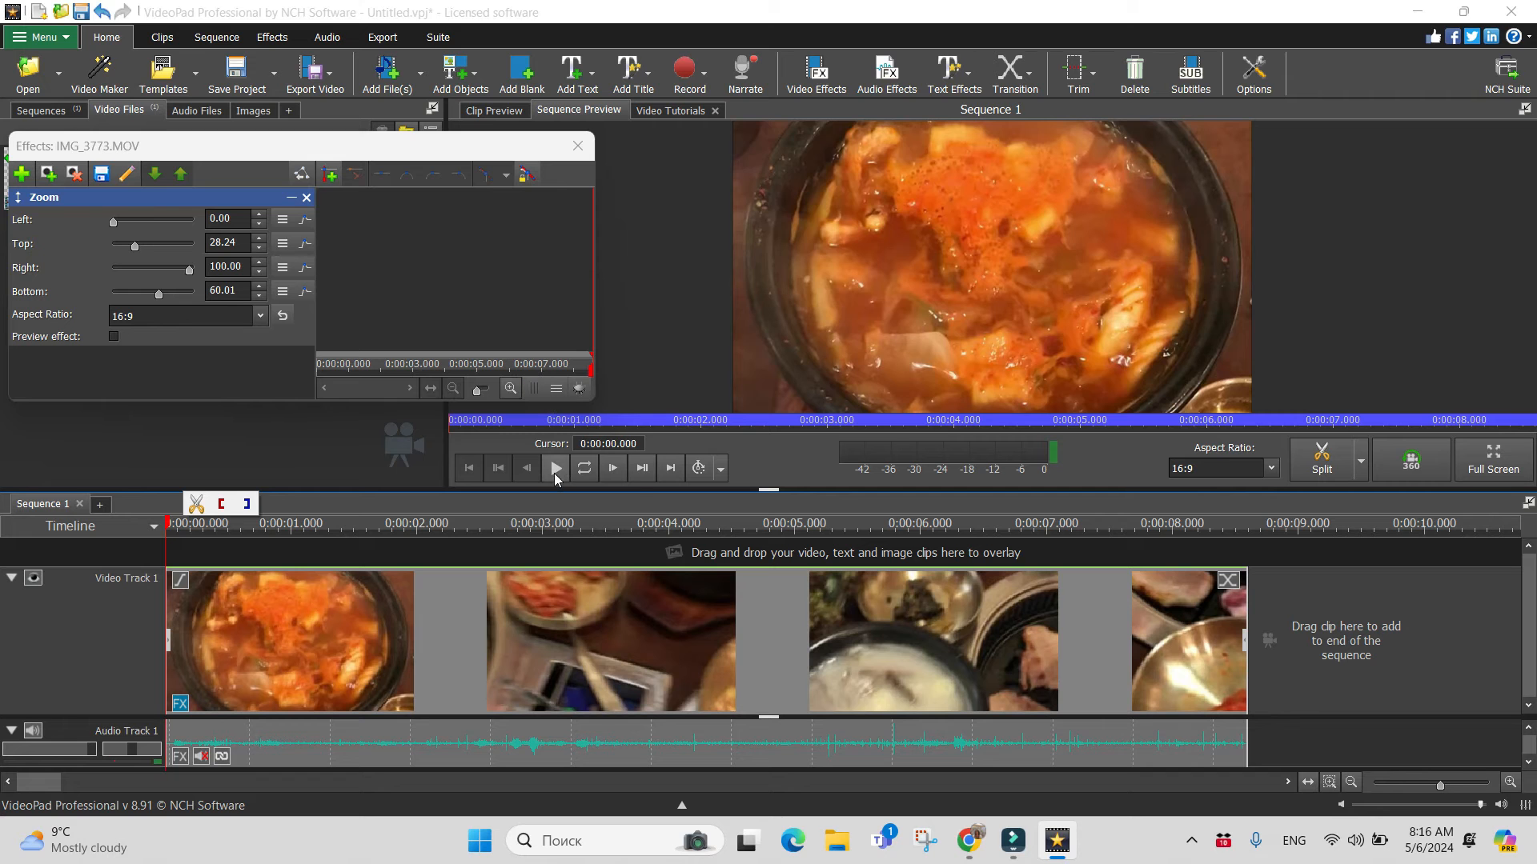
click(556, 472)
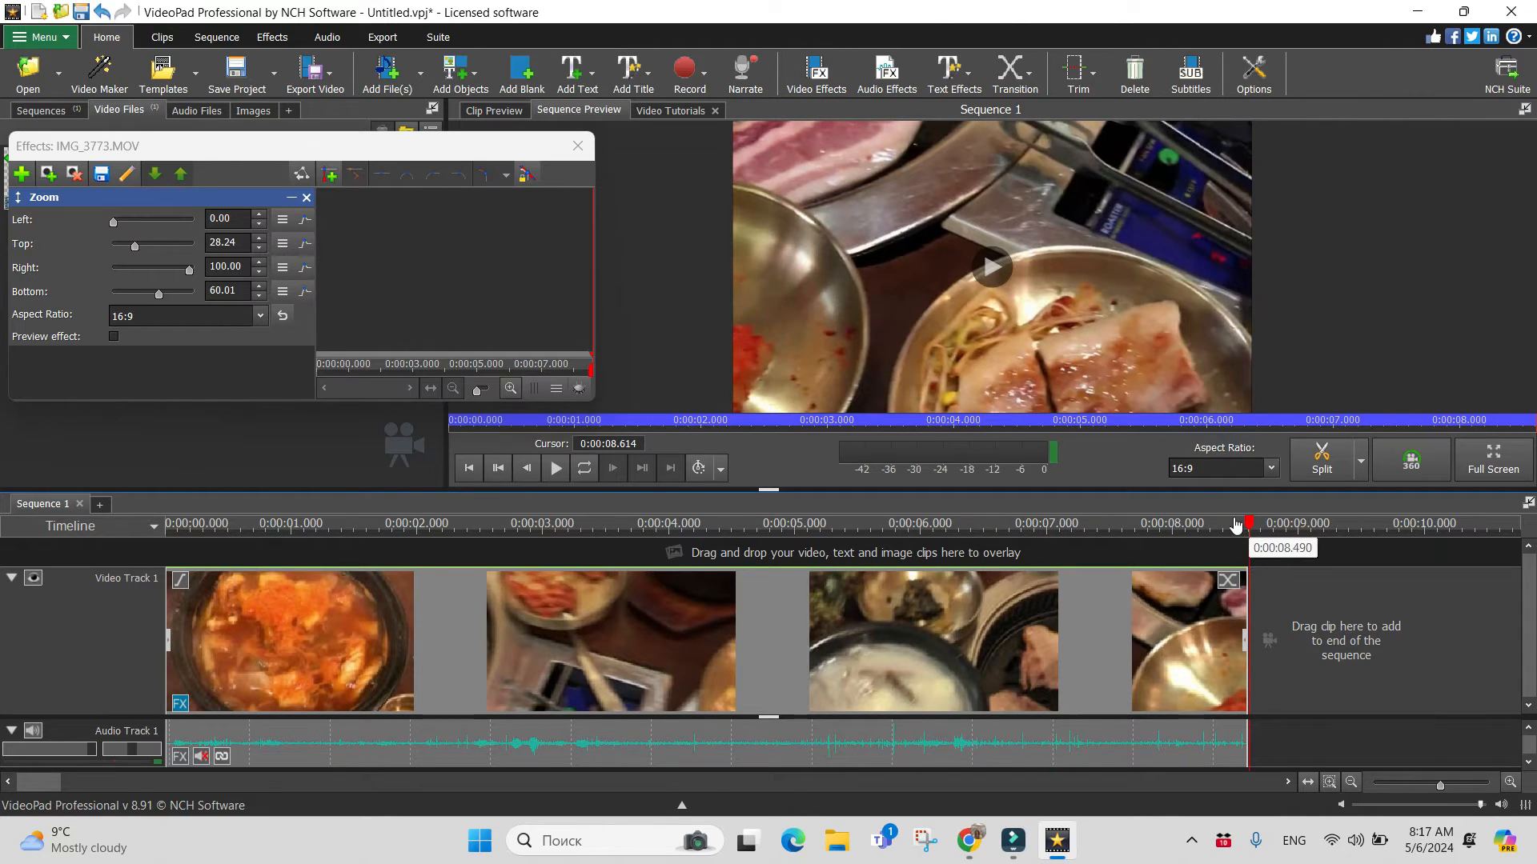
drag(1246, 521, 241, 606)
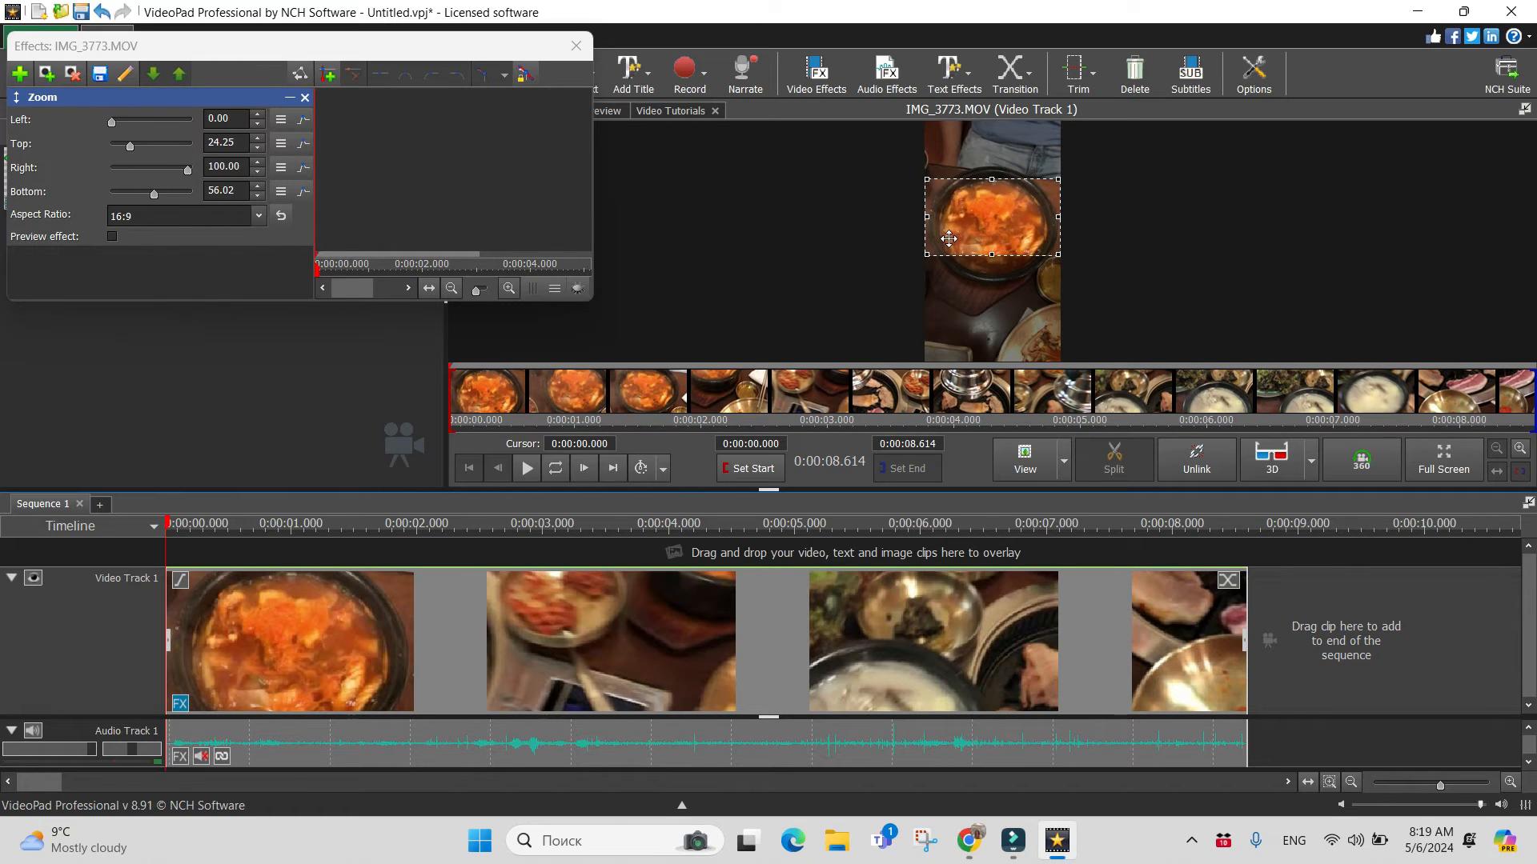
Try reframing the zoom to Top 0.00 at about 2.19 s and to Top 40.53 at about 3.69 s
click(462, 373)
drag(462, 373, 726, 390)
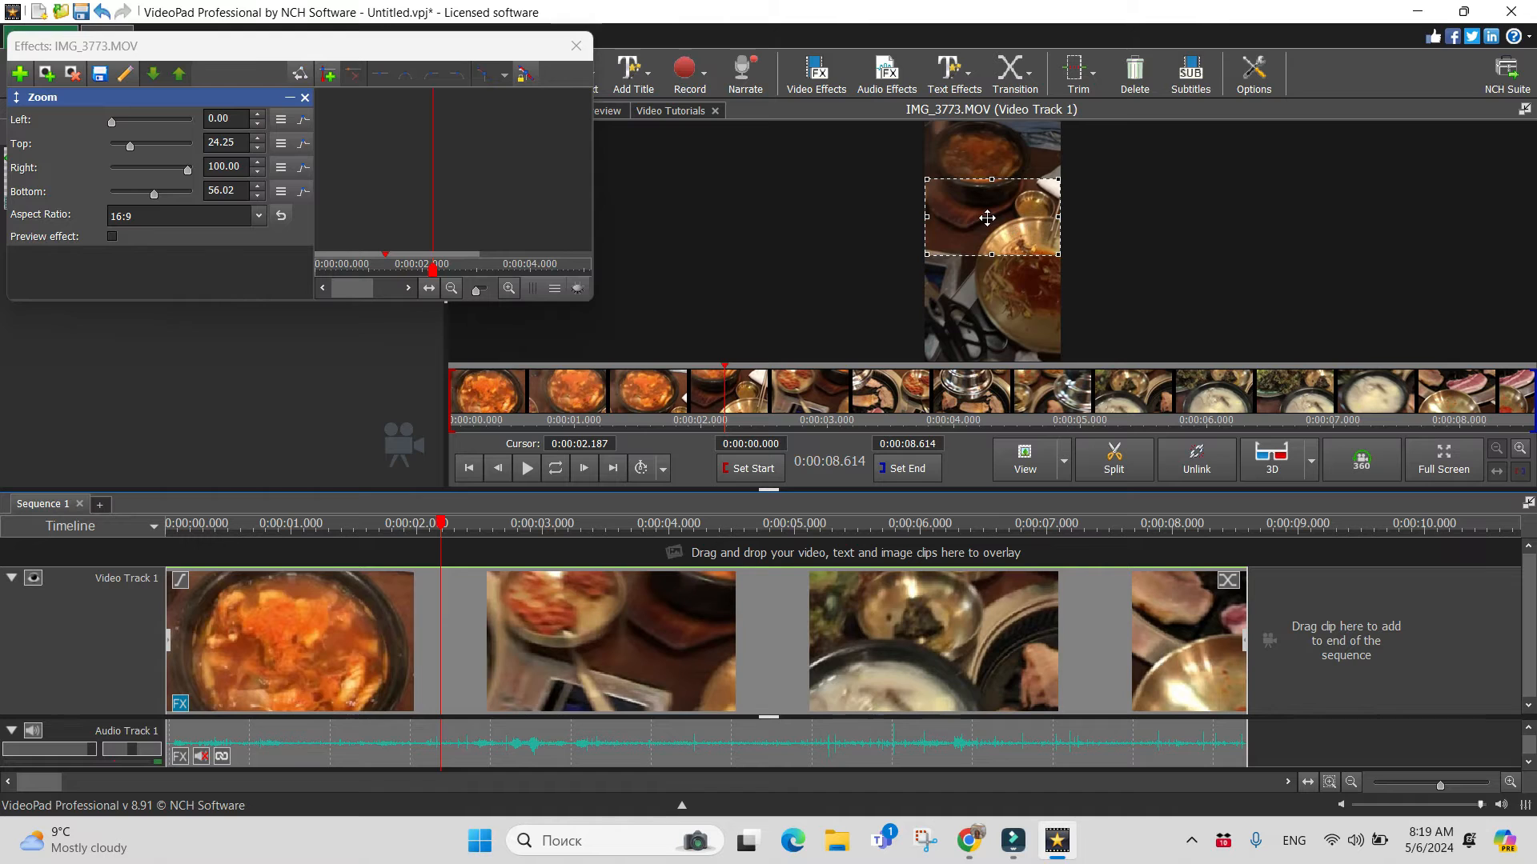
drag(987, 218, 986, 132)
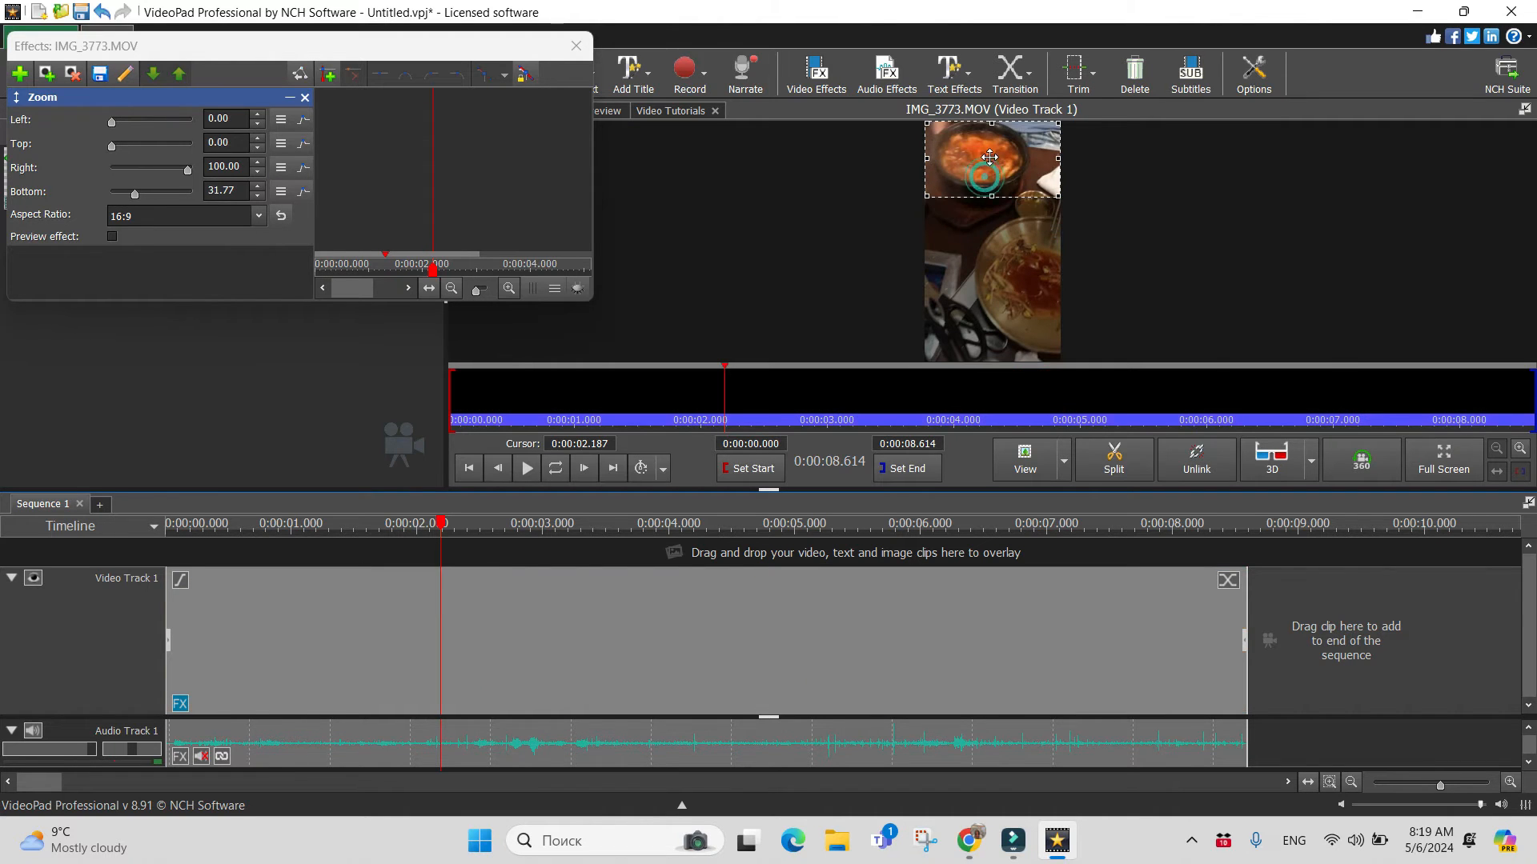
drag(727, 373, 919, 393)
drag(1026, 160, 1008, 257)
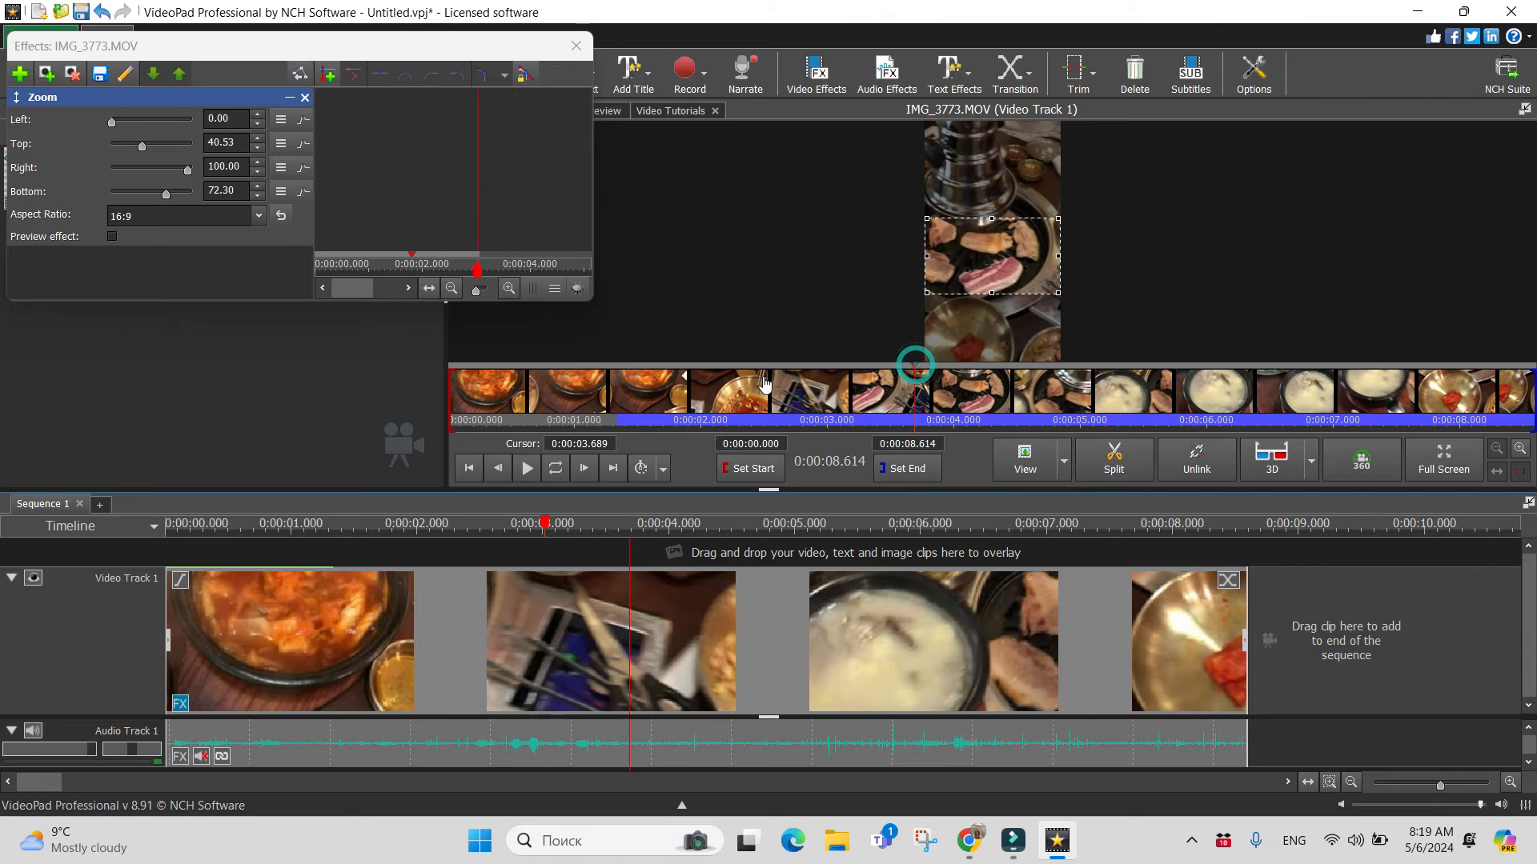
Reframe the zoom over the stew bowl at the clip's start, Top 28.24 and Bottom 60.01, and add a keyframe there
drag(917, 373, 449, 398)
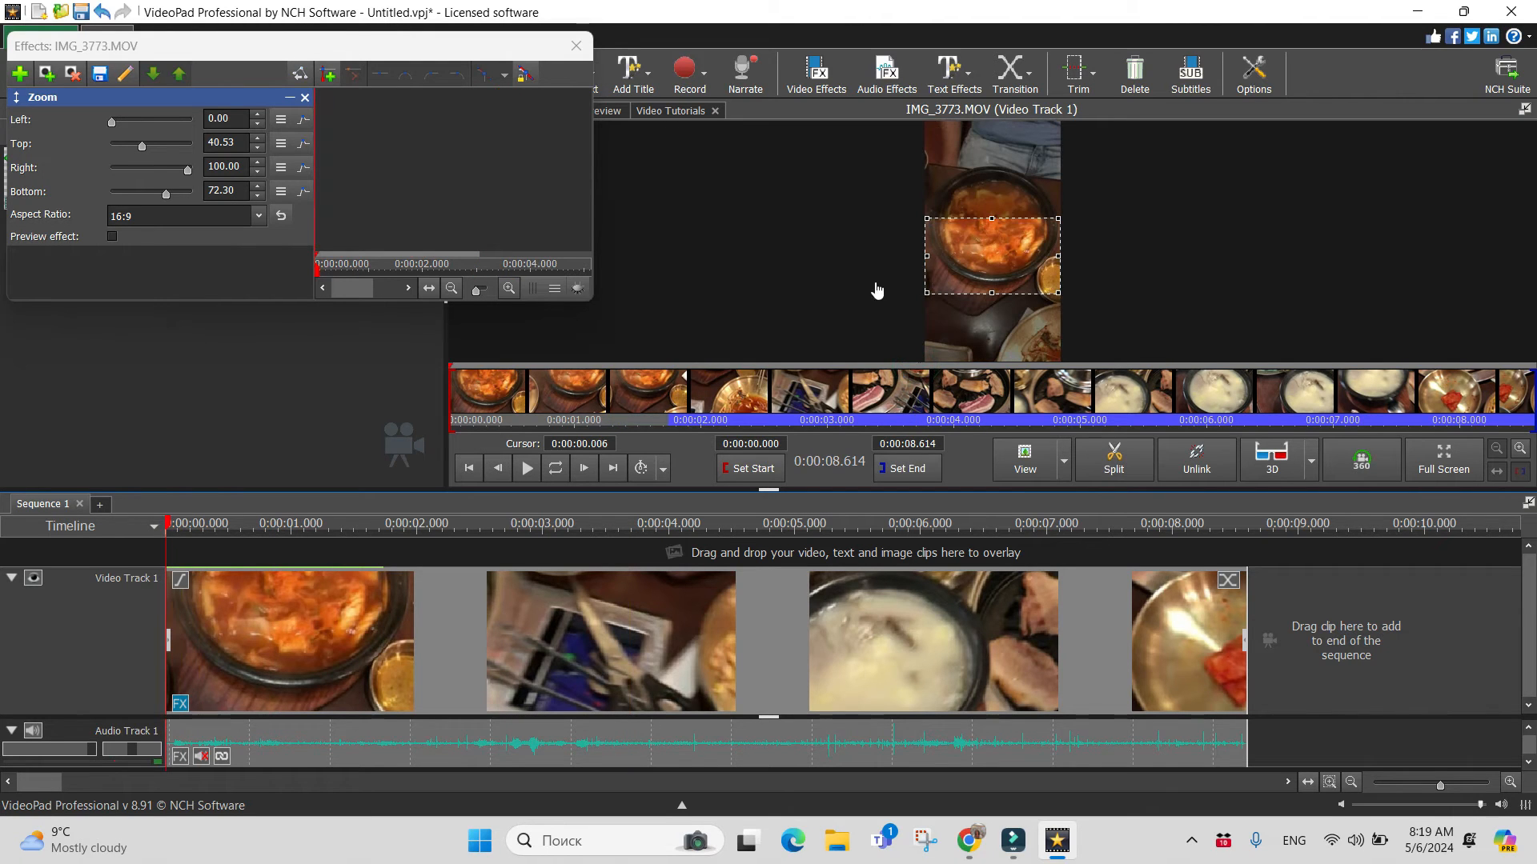
drag(963, 248, 964, 220)
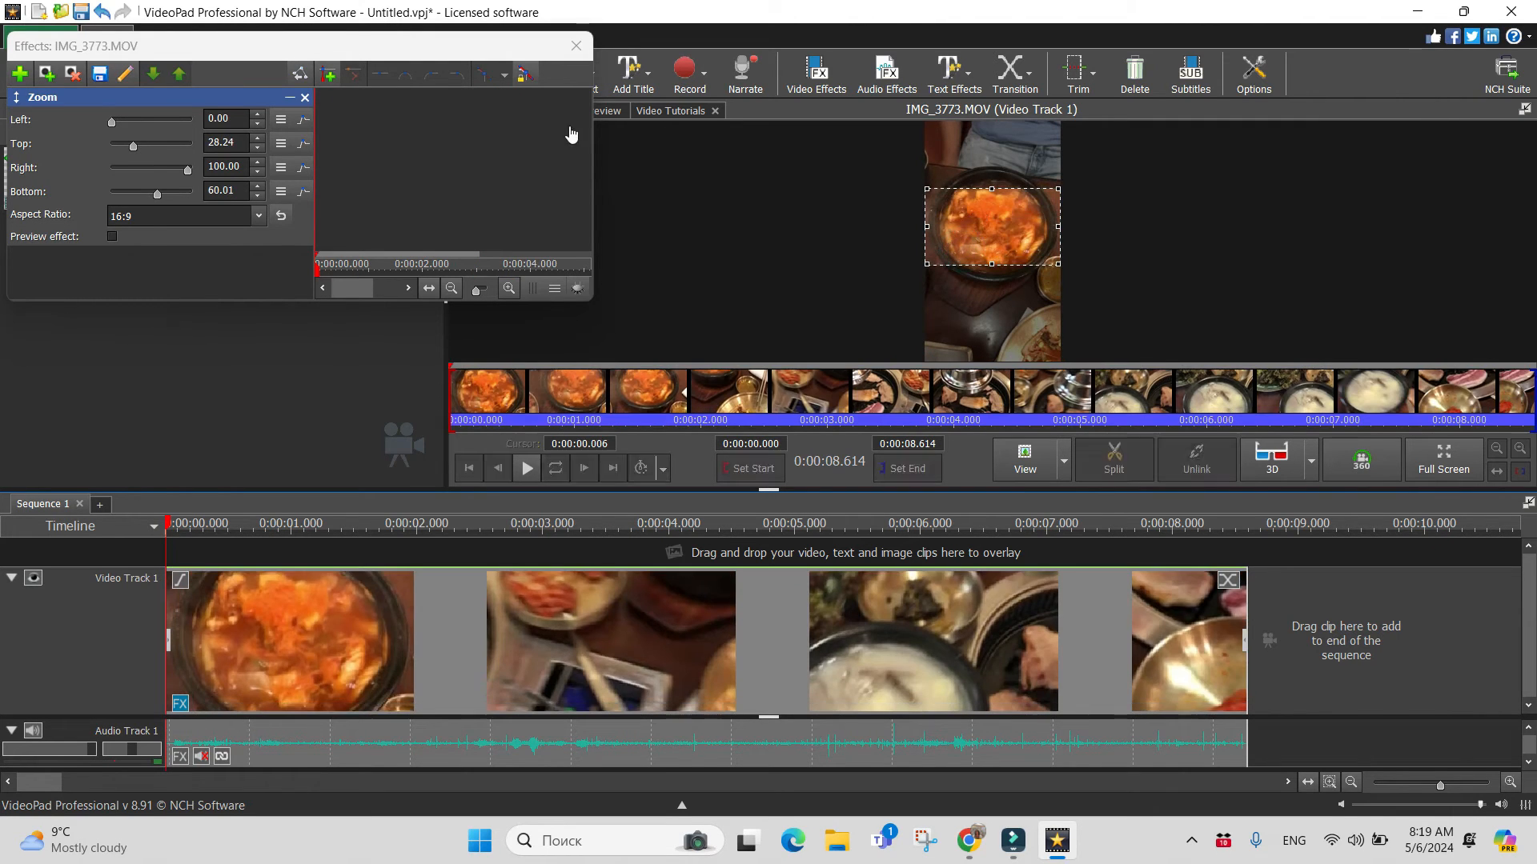
click(329, 75)
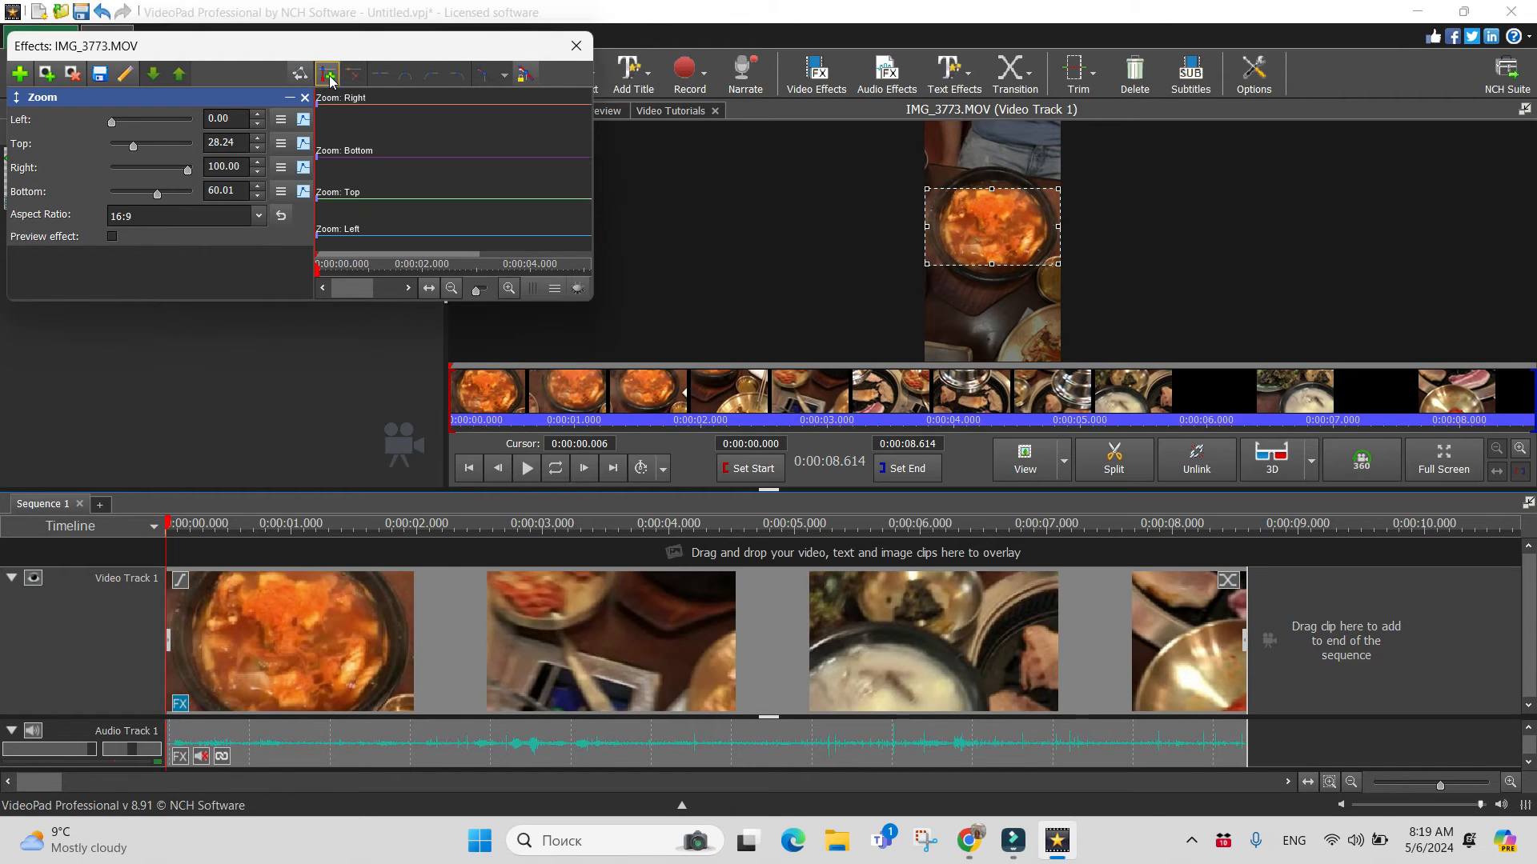
Add a zoom keyframe at about 1.92 s and reframe it over the stew bowl, Top 0.00 and Bottom 31.77
click(319, 273)
drag(319, 272, 419, 287)
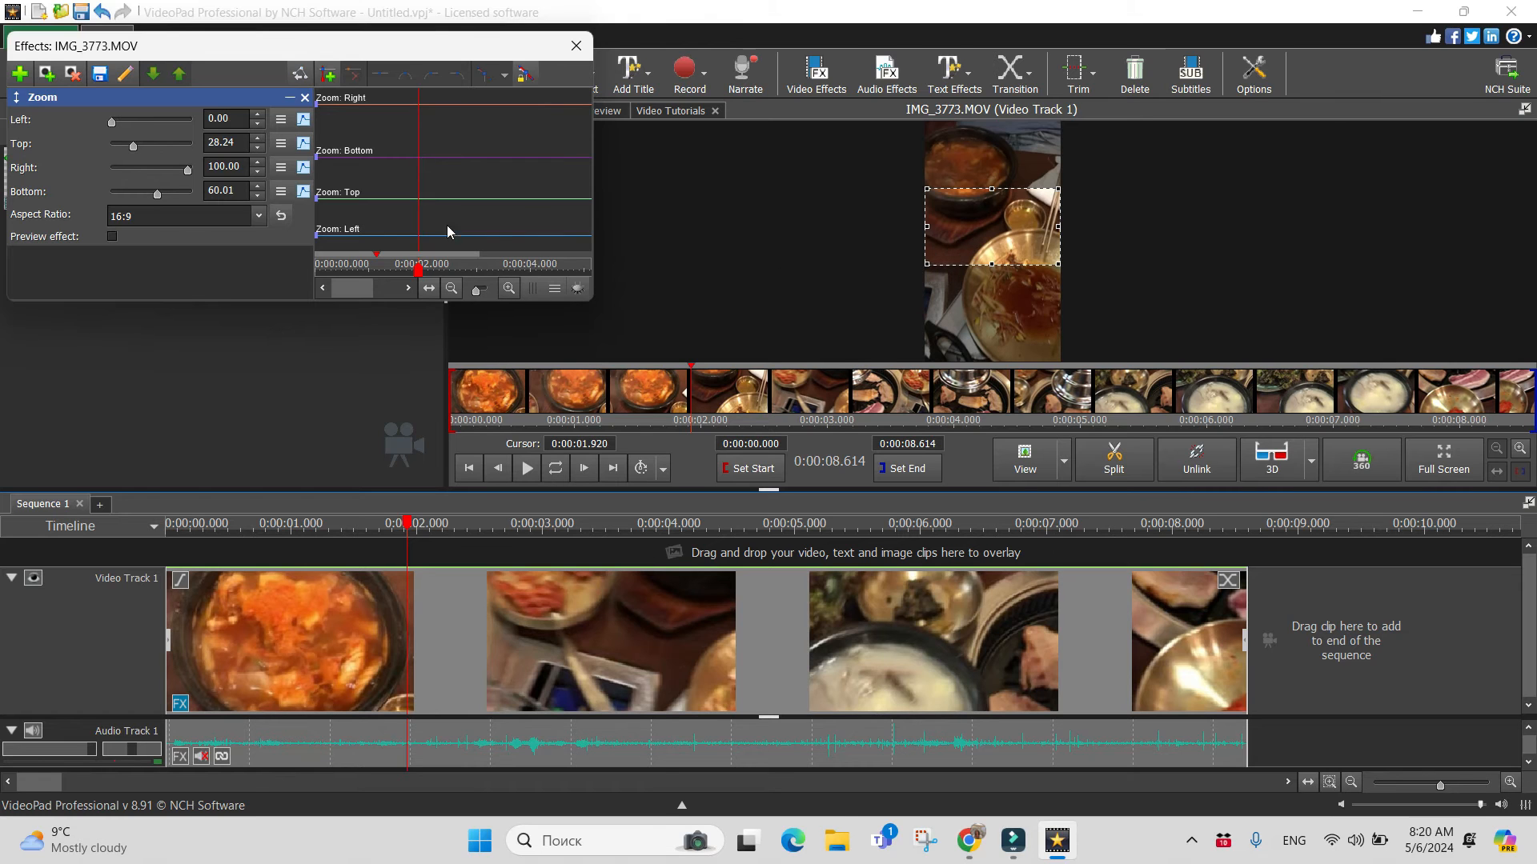
click(994, 229)
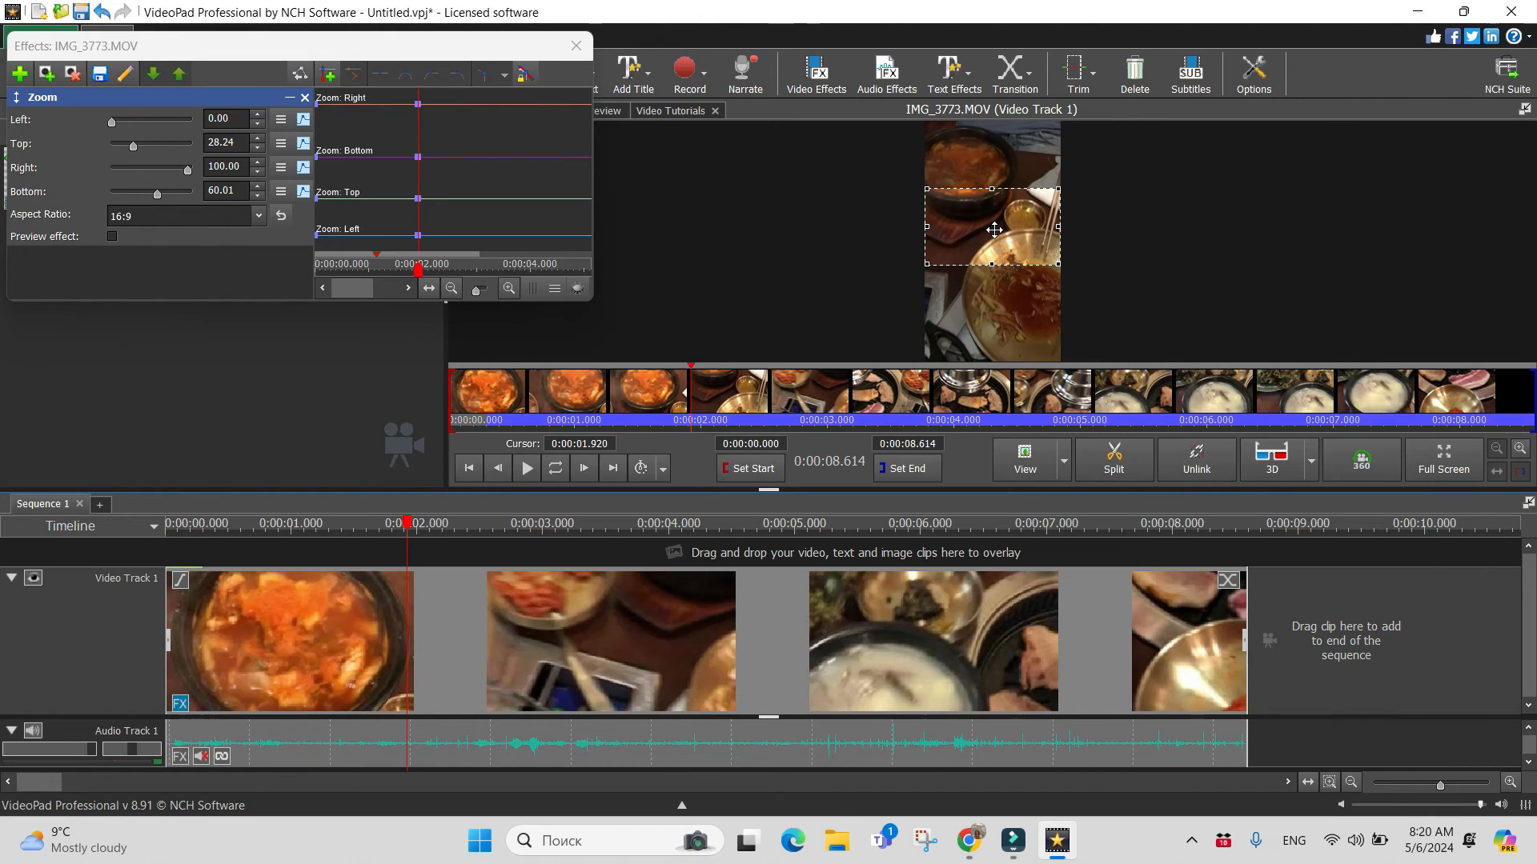
drag(994, 229, 981, 162)
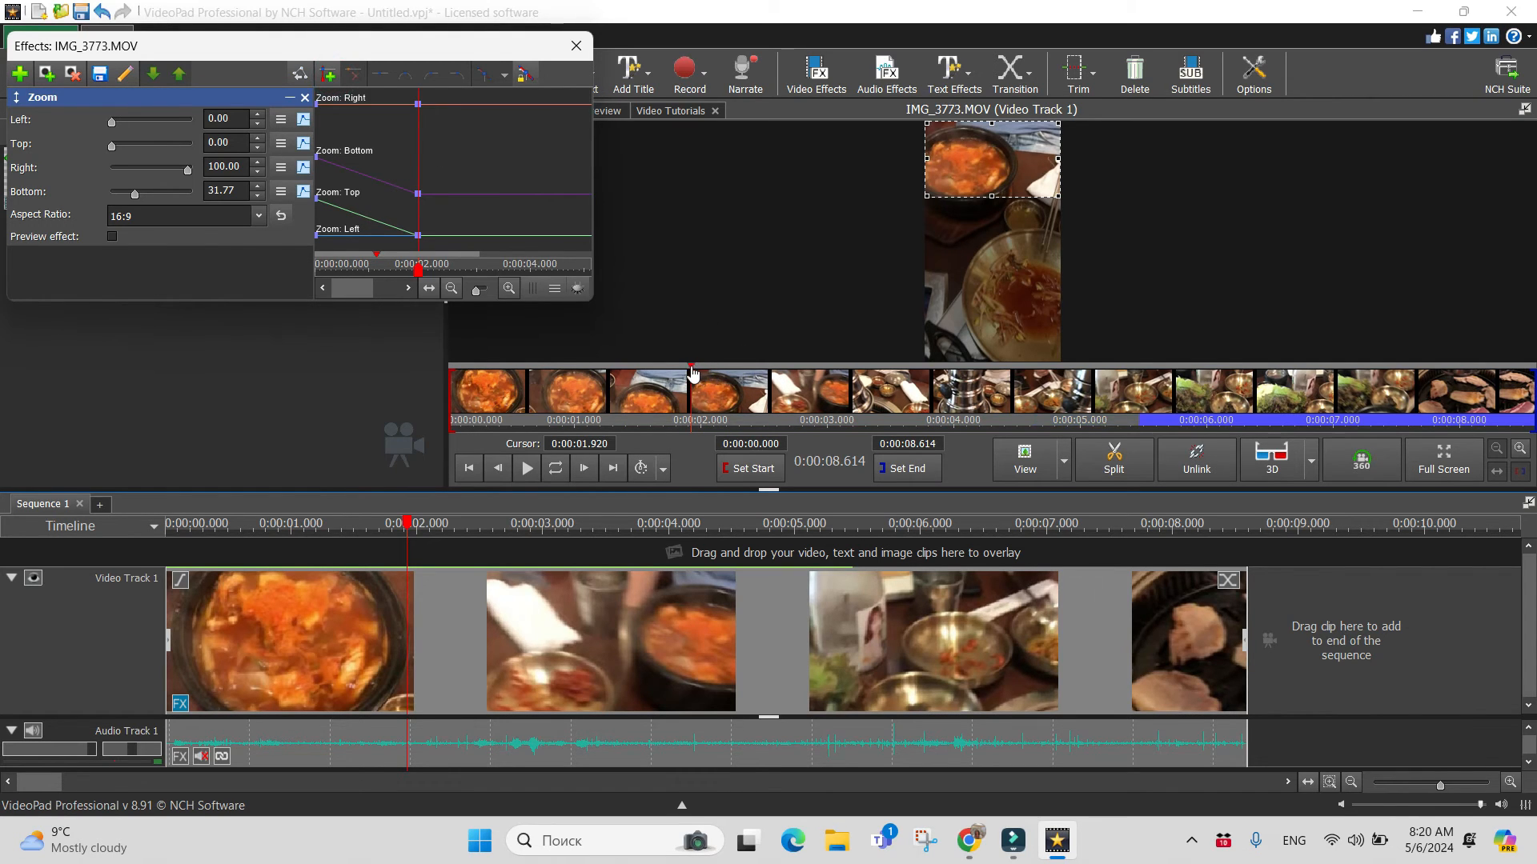
Reframe the zoom over the grilled meat at about 3.52 s, Top 38.54 and Bottom 70.31, with a keyframe
drag(695, 373, 896, 390)
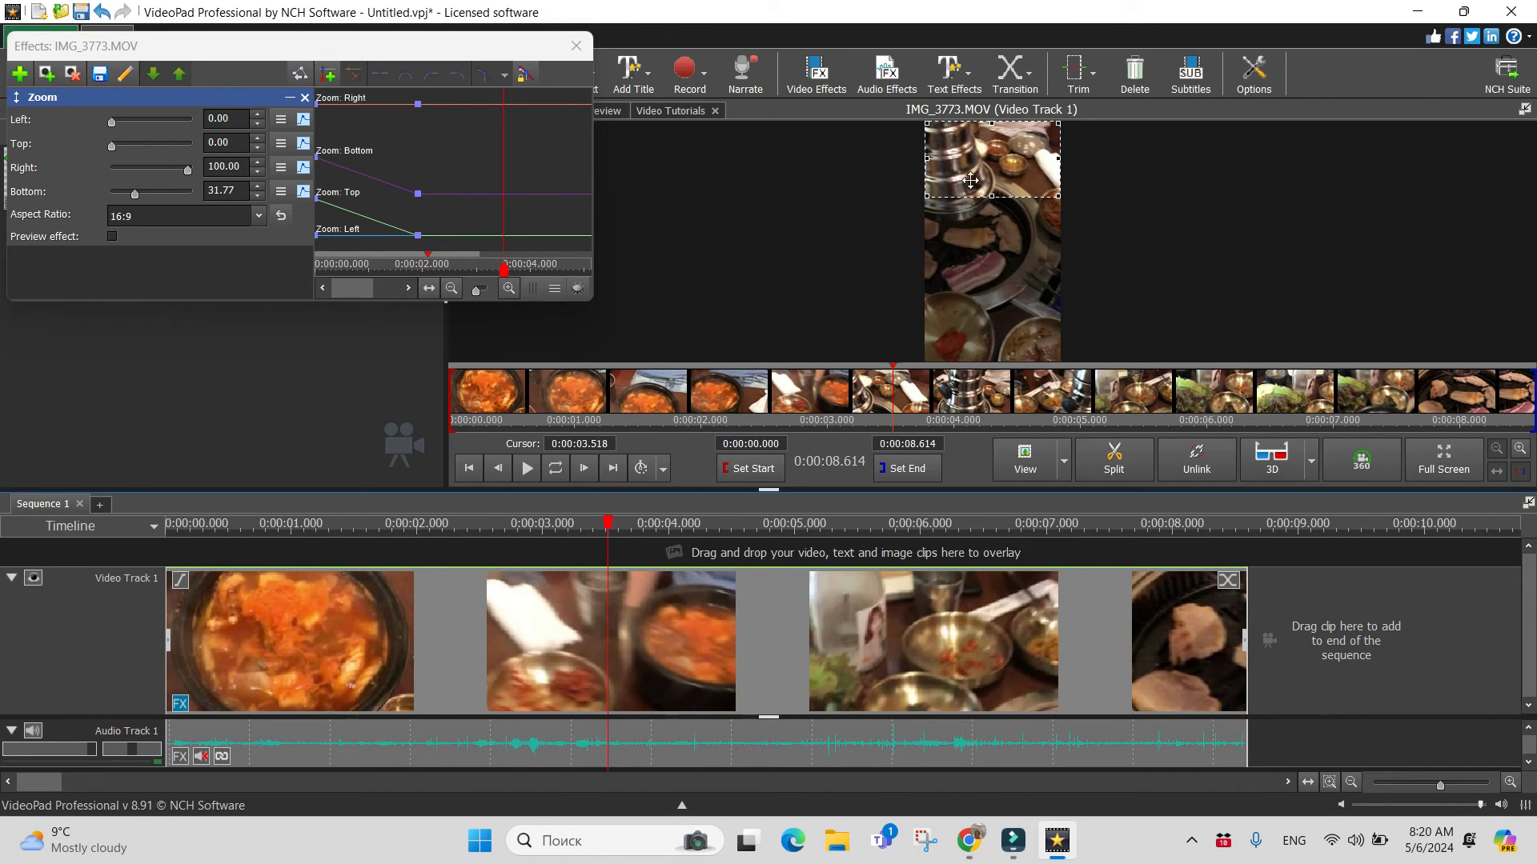
drag(964, 150, 957, 245)
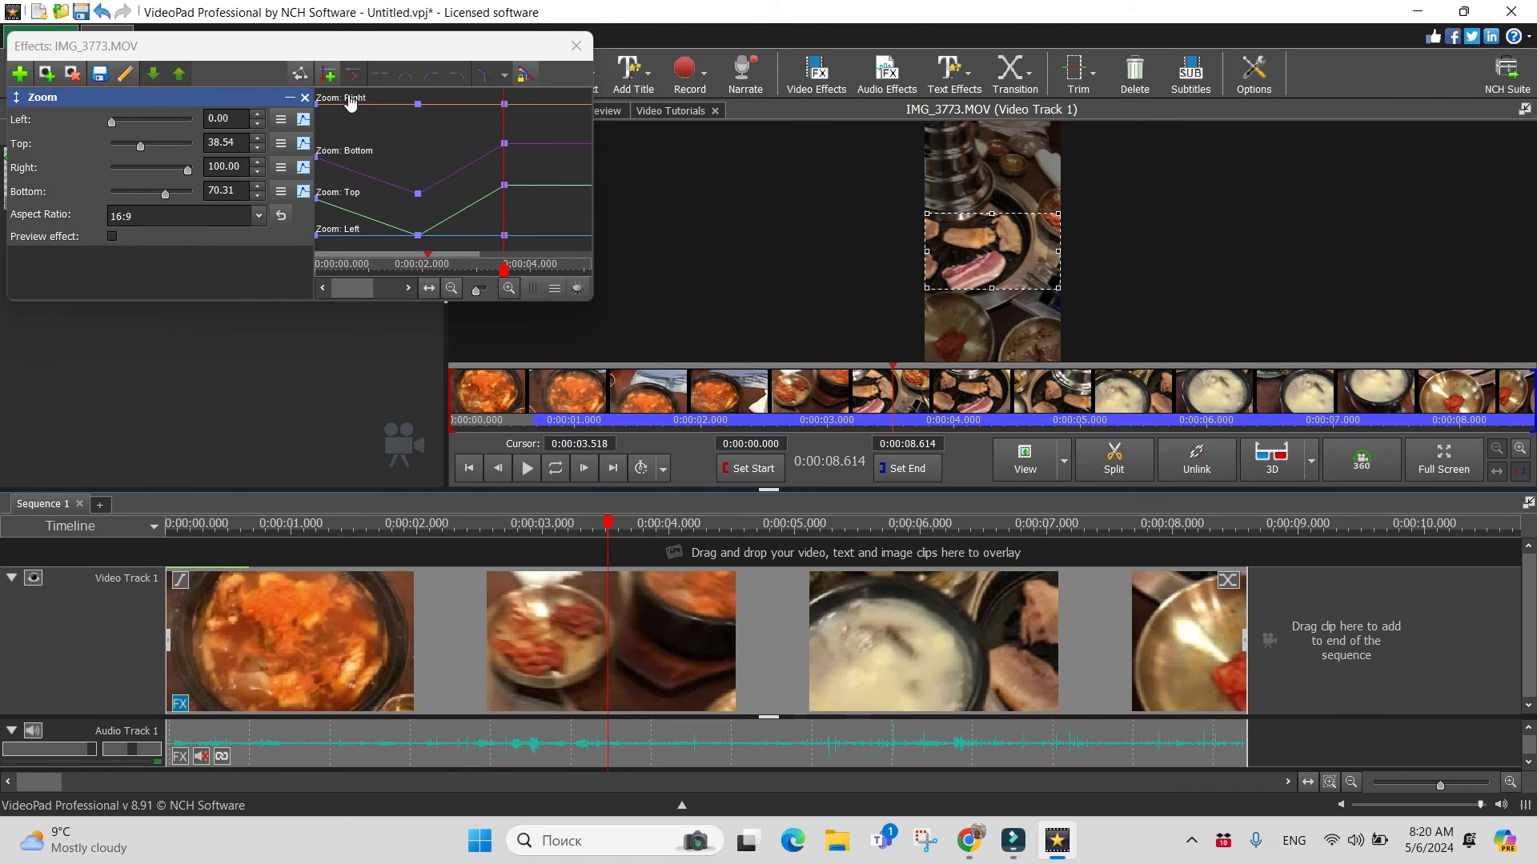
click(329, 76)
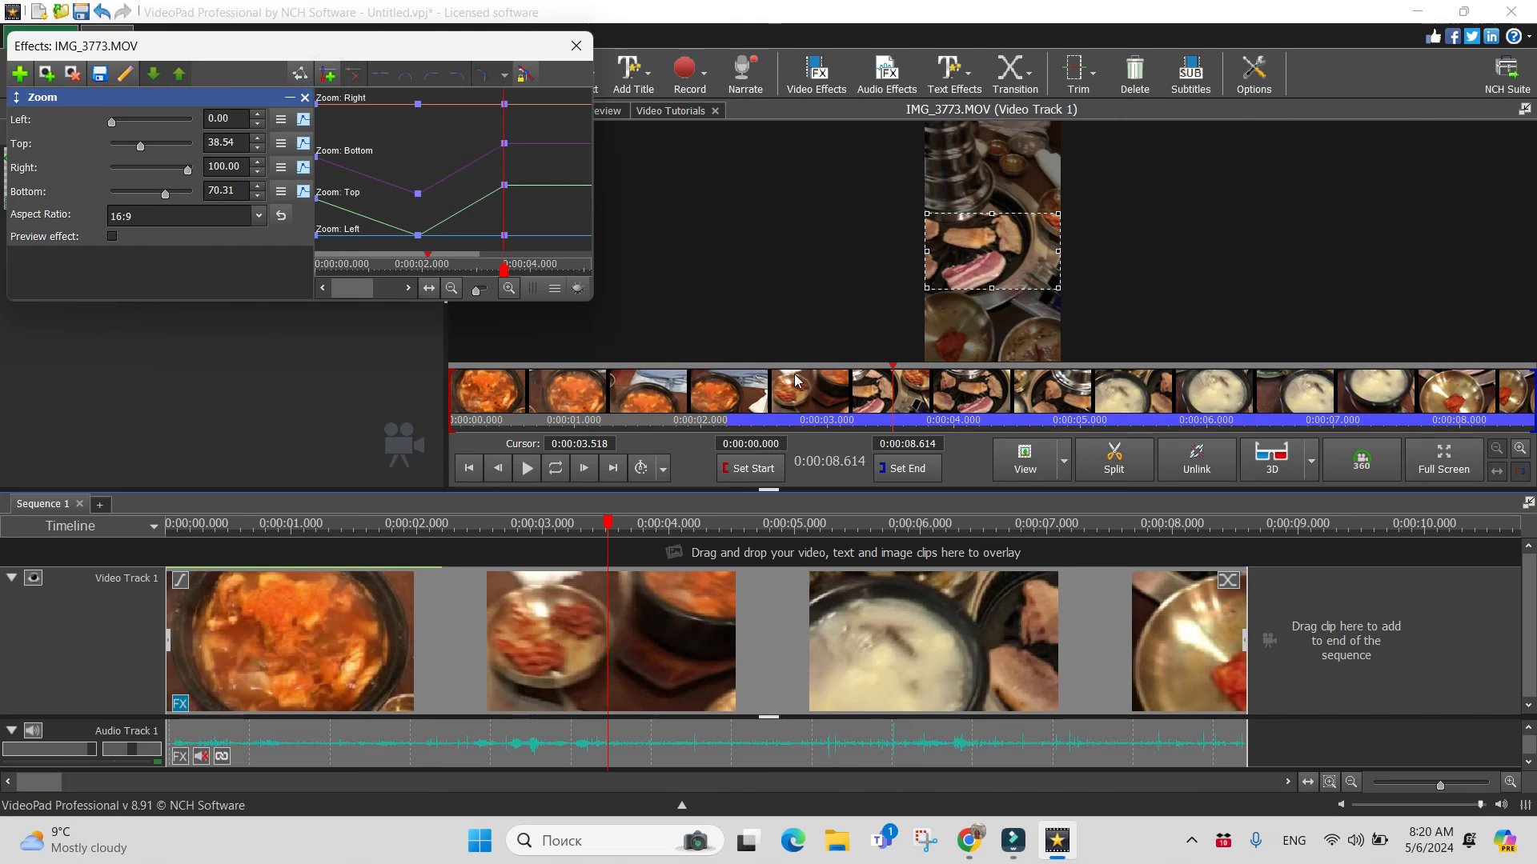
Reframe the zoom over the side-dish bowls at about 4.83 s, Top 14.29 and Bottom 46.05, with a keyframe
click(896, 372)
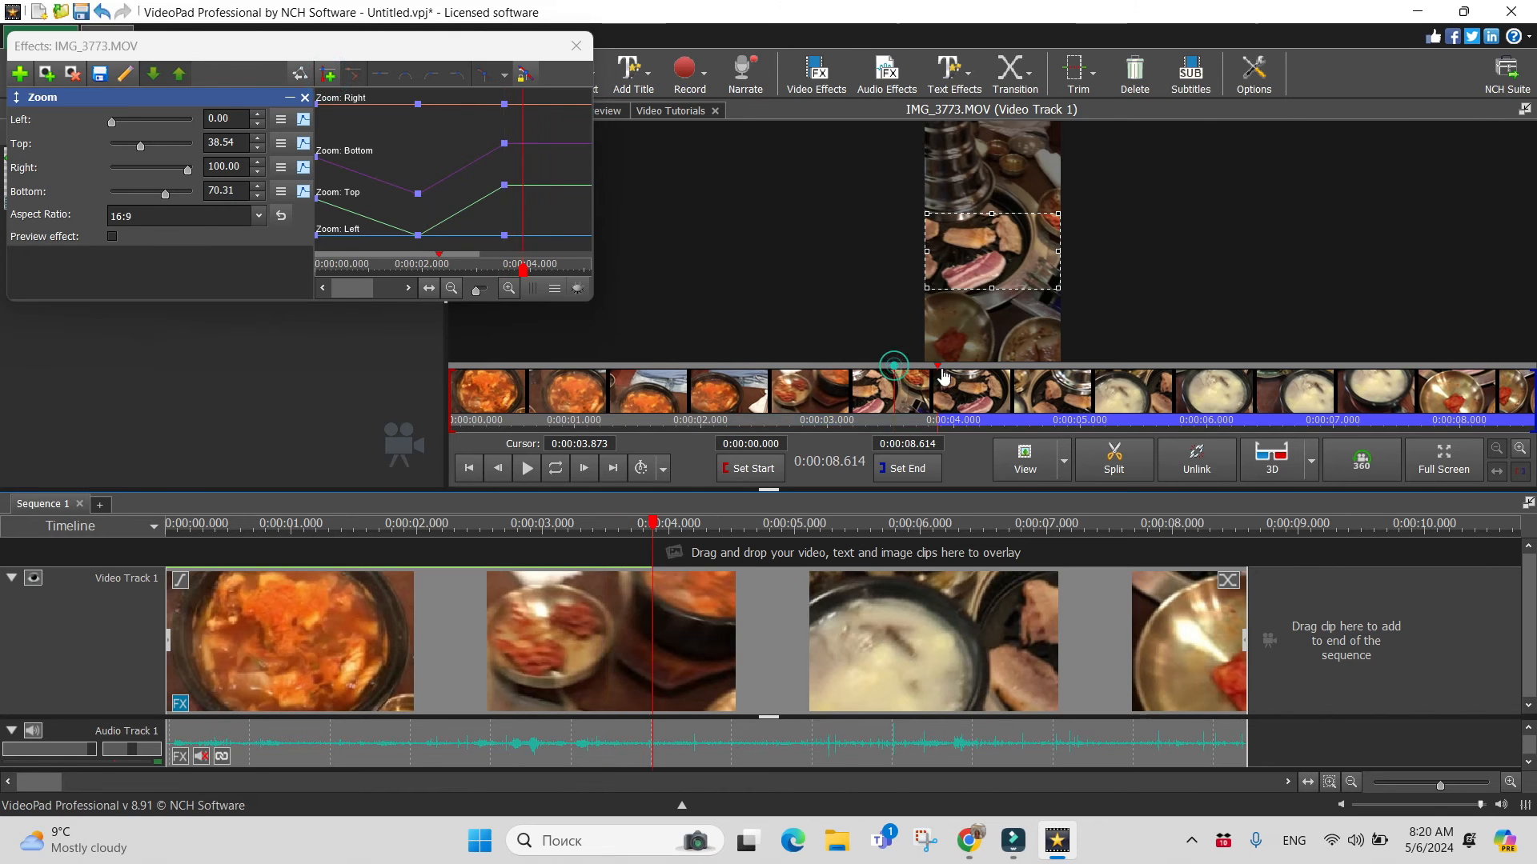
drag(991, 380, 1061, 385)
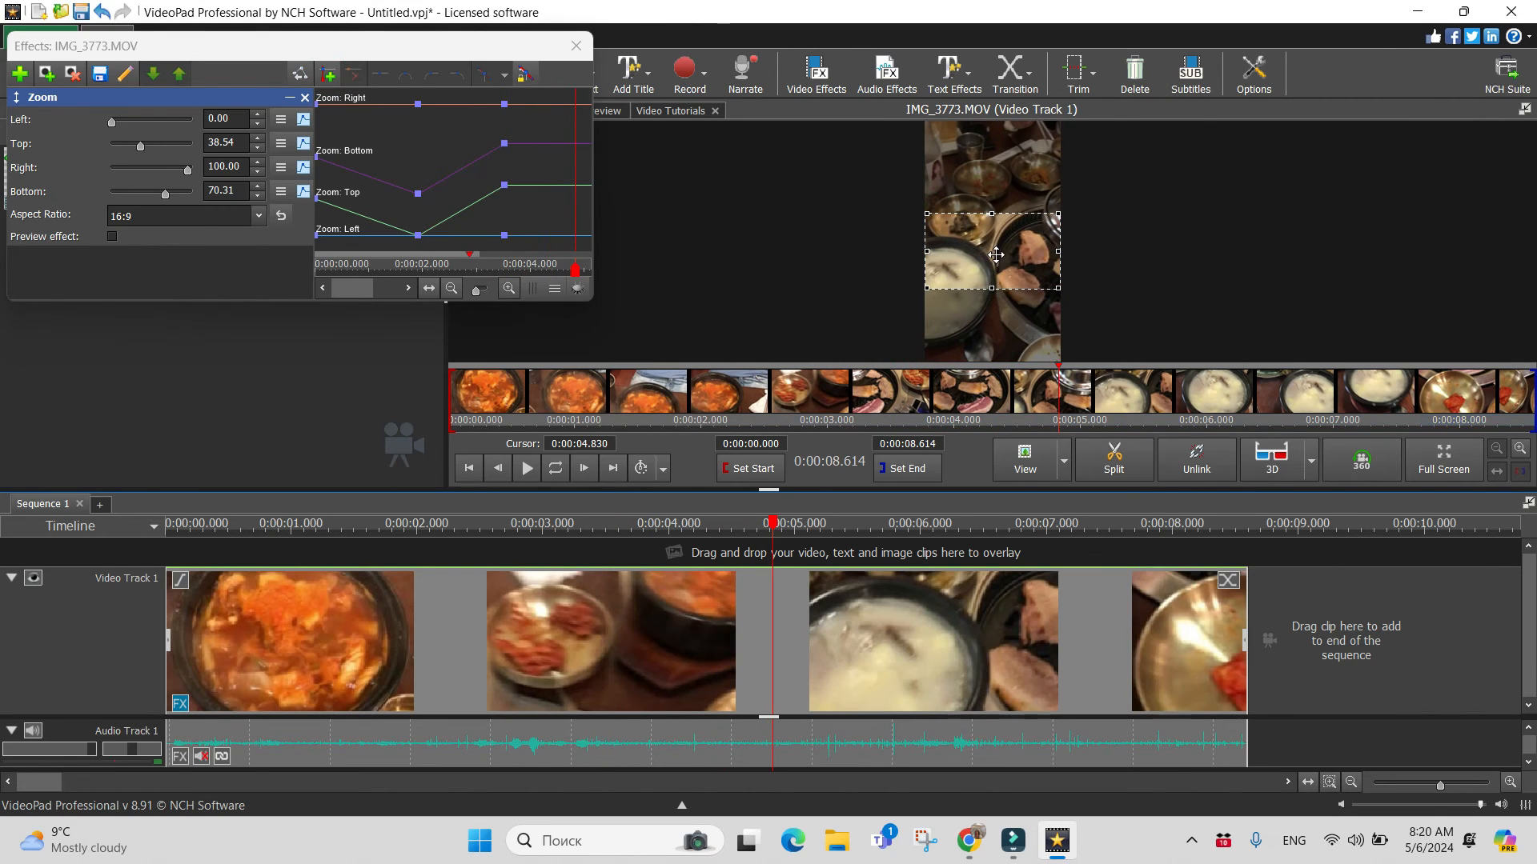
drag(996, 255, 974, 197)
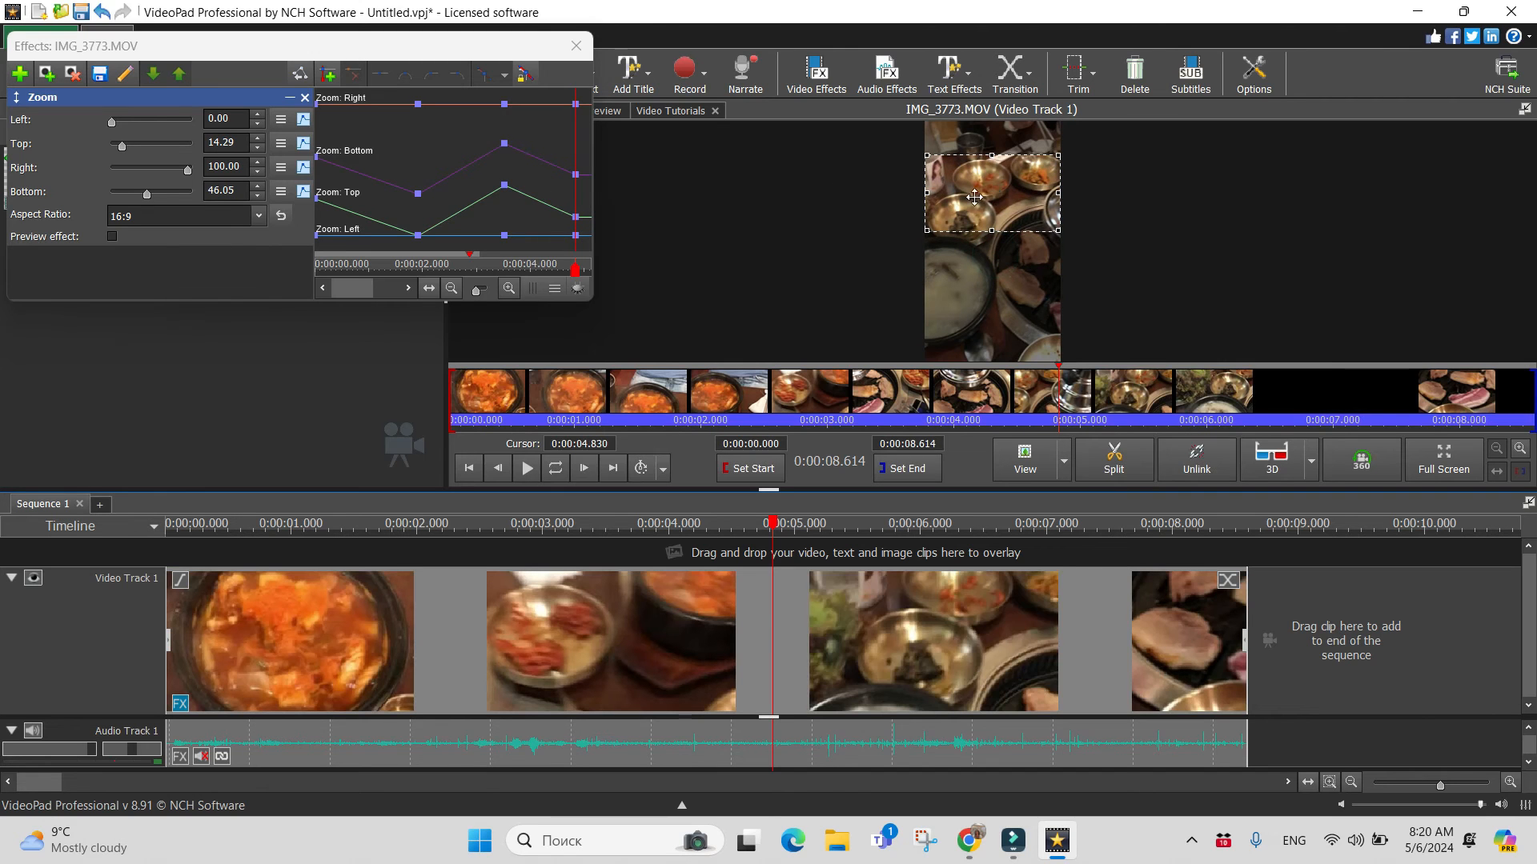
click(328, 76)
Reframe the zoom over the white soup bowl at about 7.14 s, Top 23.92 and Bottom 55.69, with a keyframe
drag(1057, 369, 1231, 322)
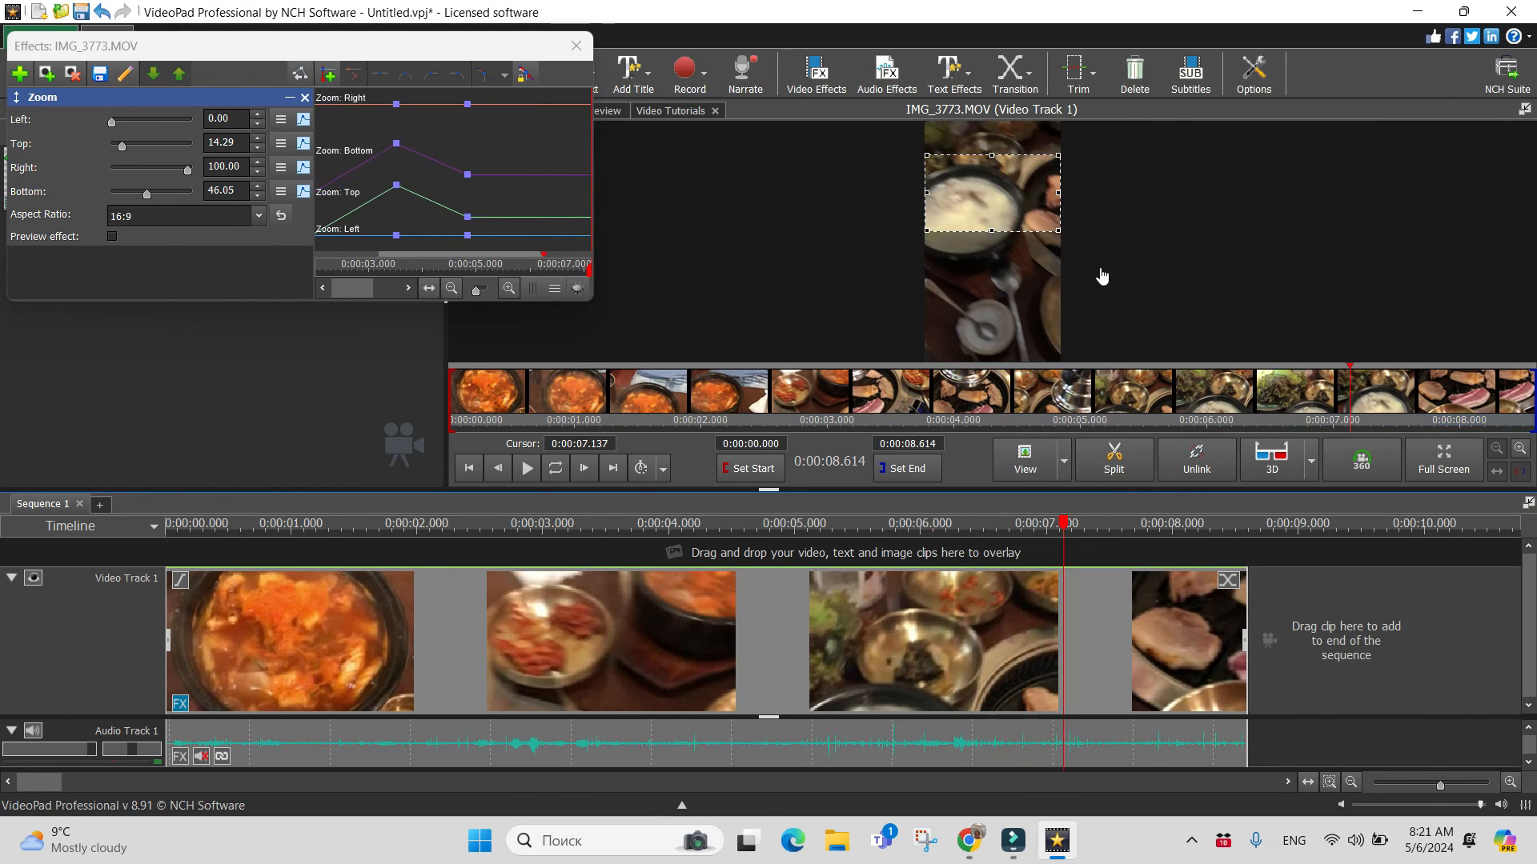
drag(1031, 202, 1016, 225)
click(326, 77)
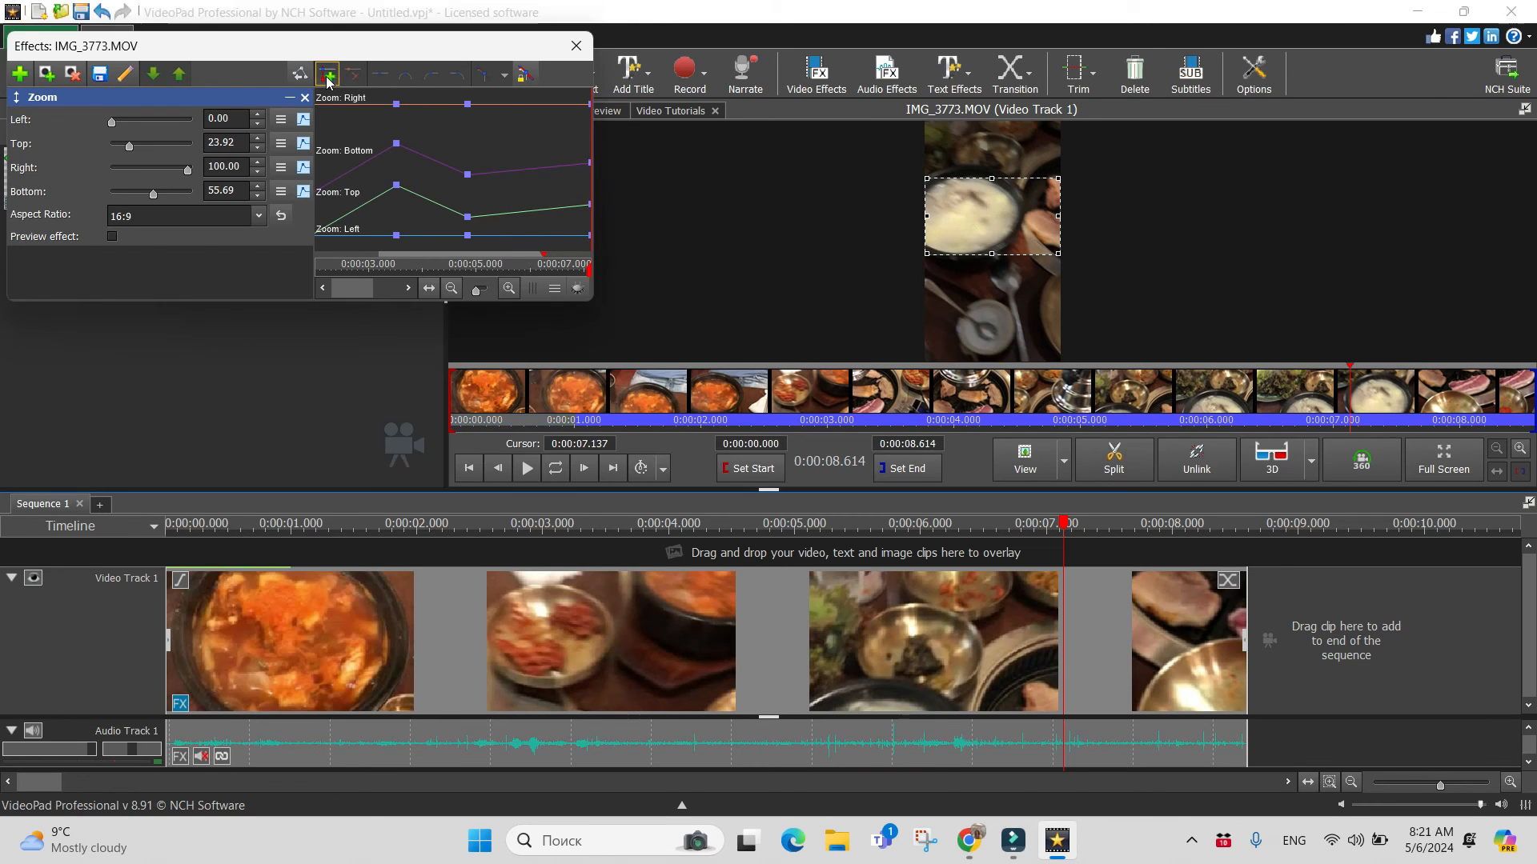
Keyframe the zoom over the meat plate at about 8.11 s, Top 49.50 and Bottom 81.27, and hold that framing to the clip's end
drag(1349, 379, 1471, 376)
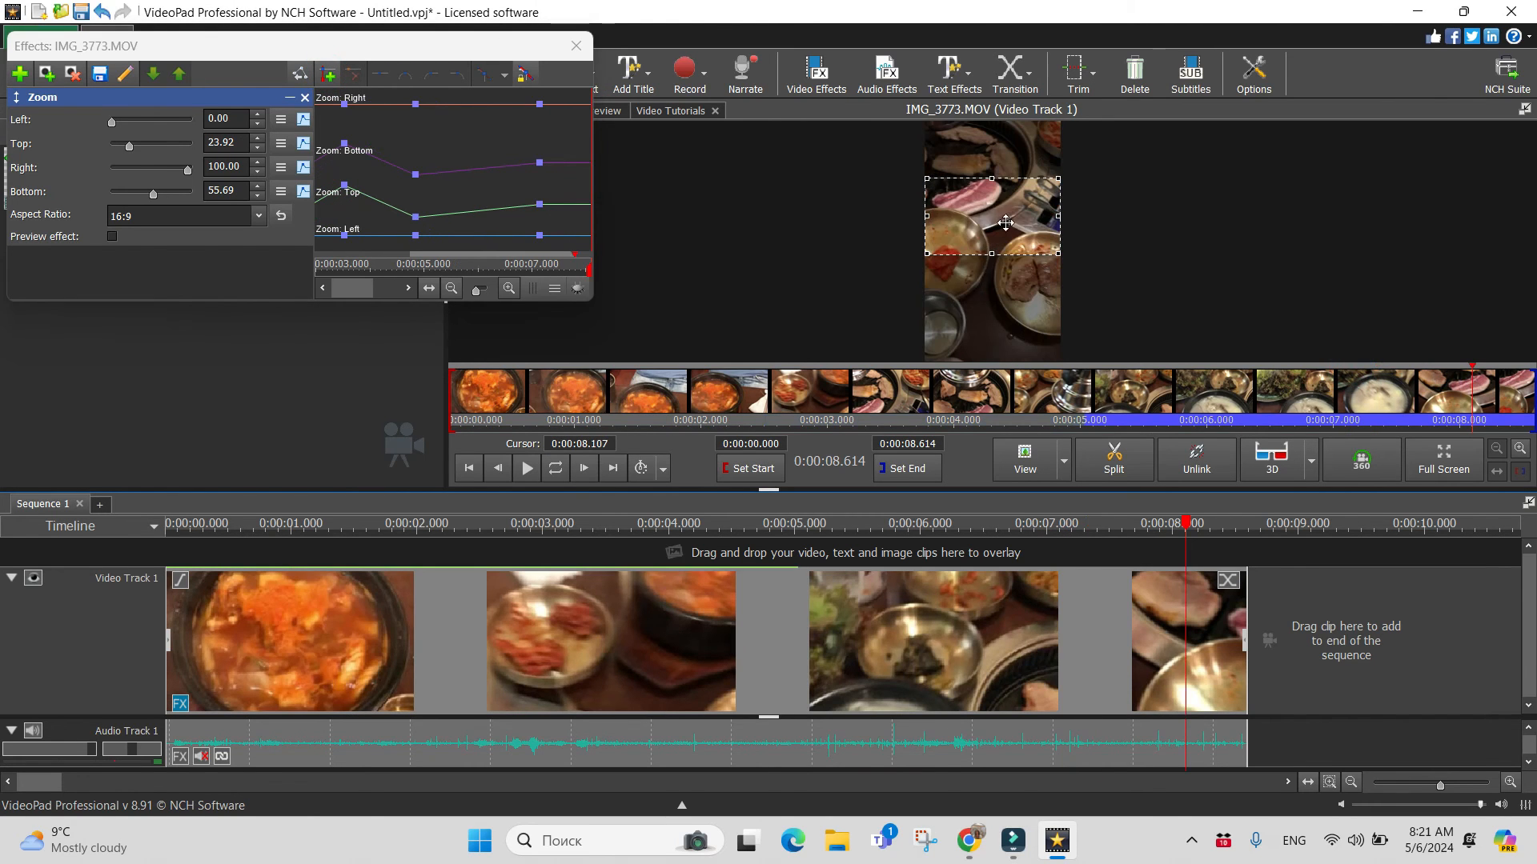
drag(1006, 225, 1006, 284)
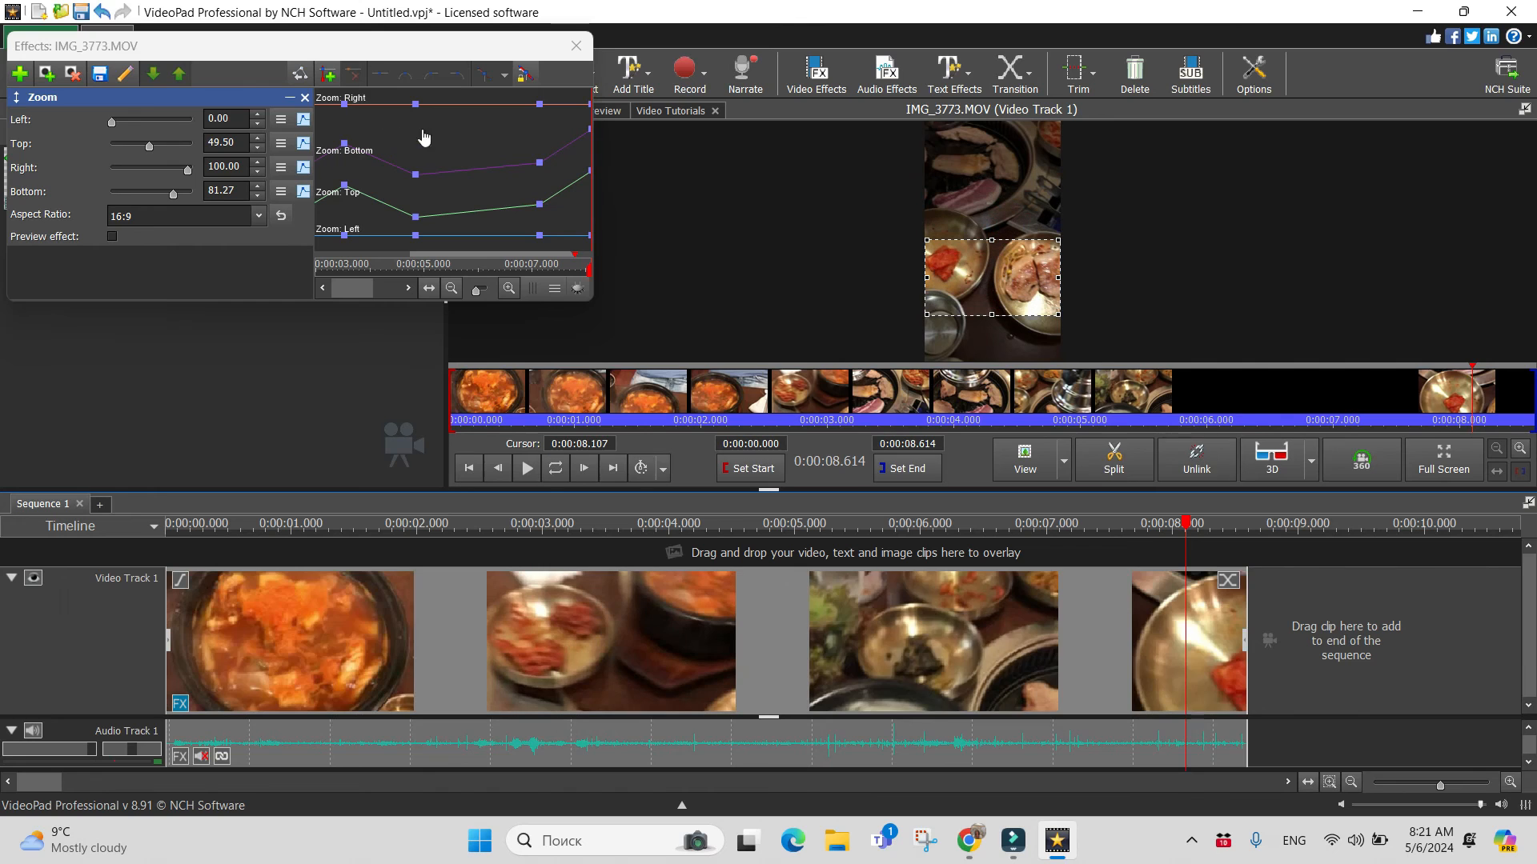
click(330, 79)
drag(1472, 386, 1535, 383)
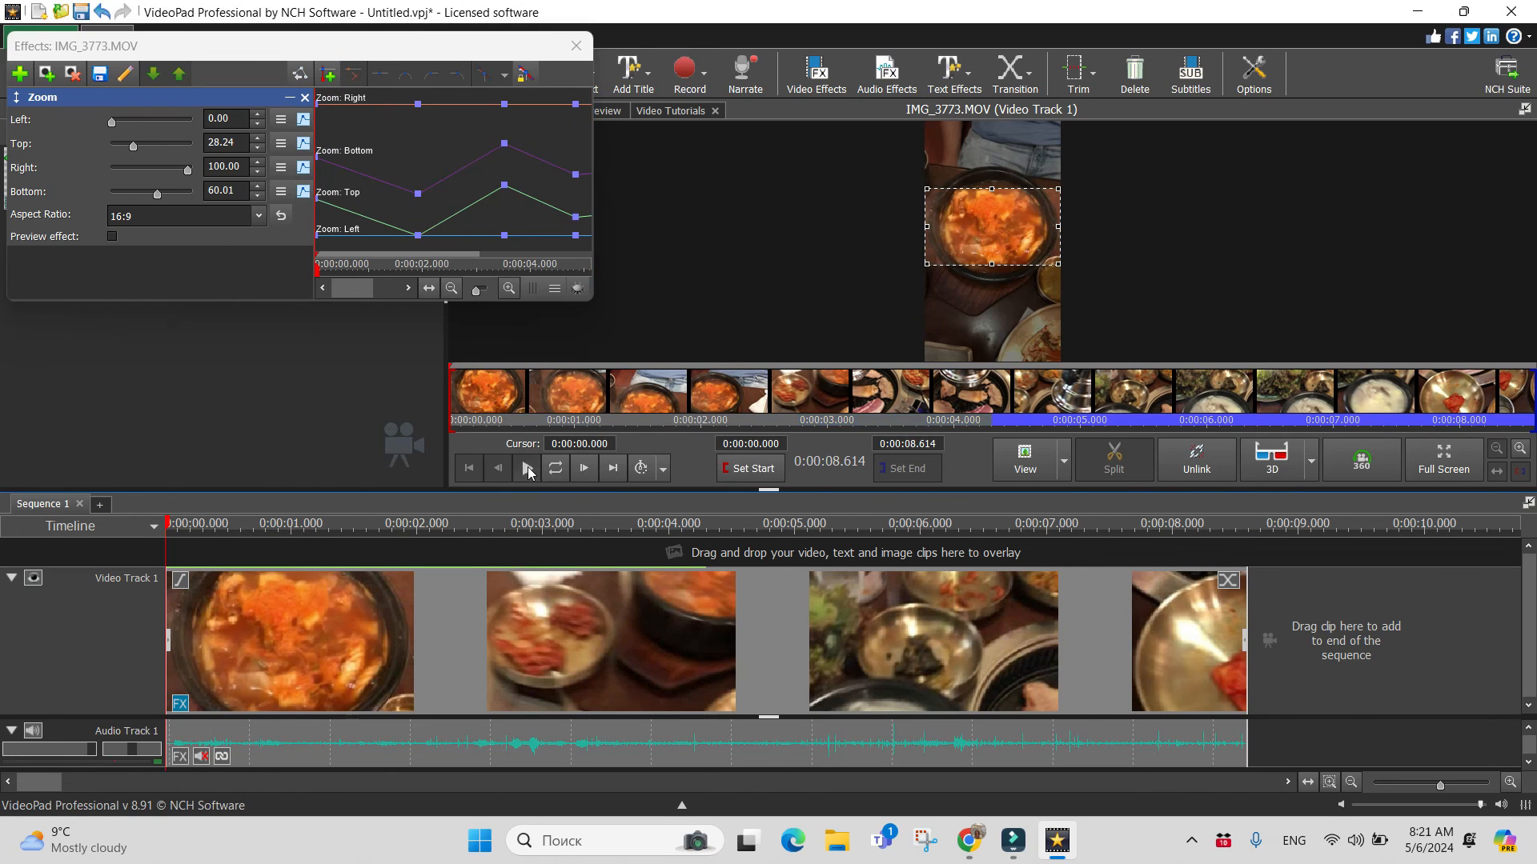
Play the clip from its start to check the animated zoom, close the effects window and select the clip in the sequence
click(527, 469)
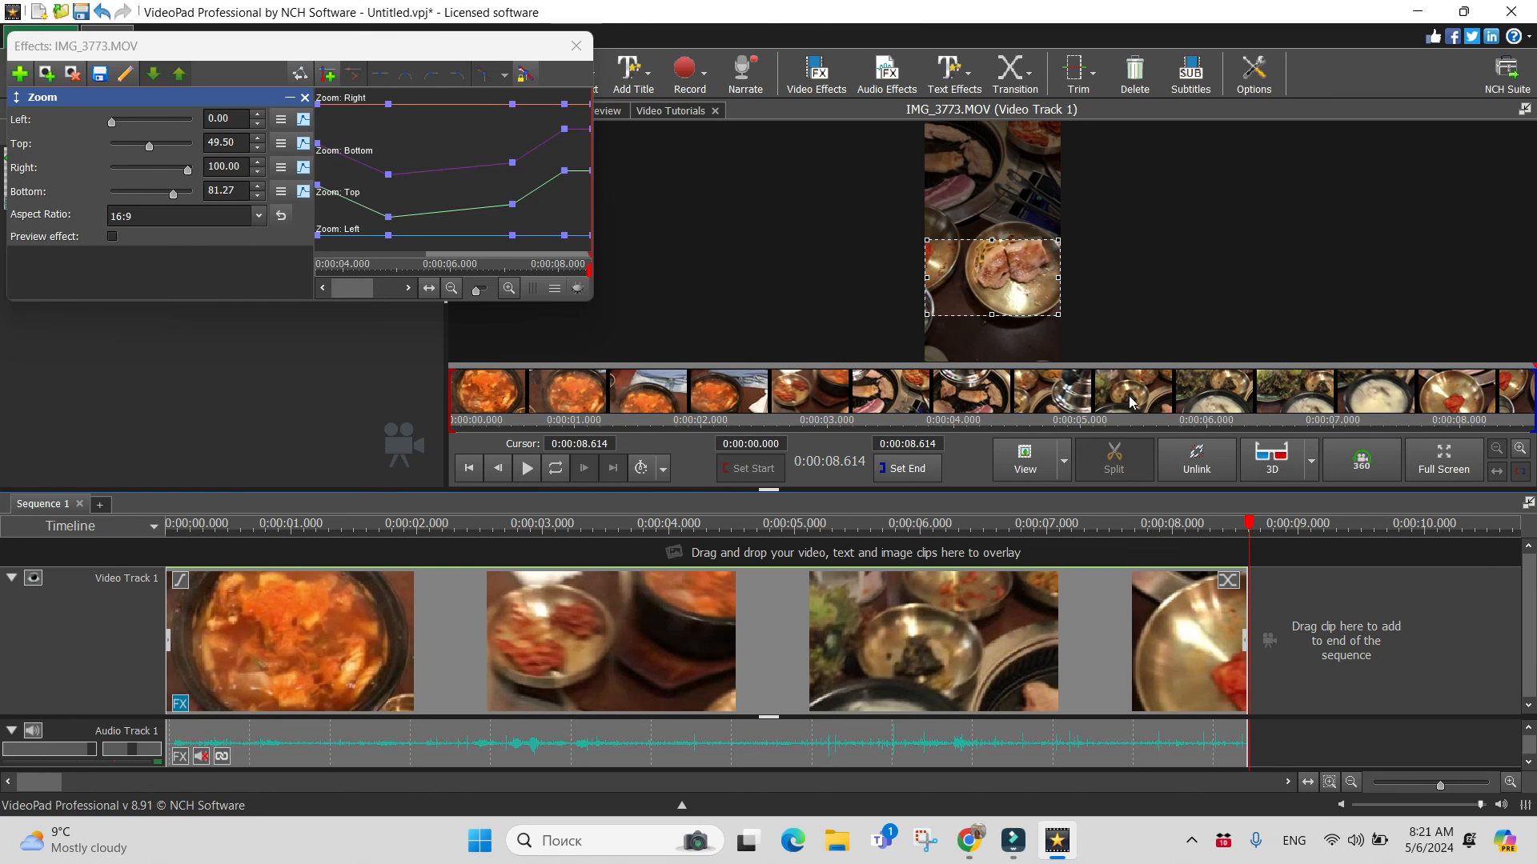
click(582, 52)
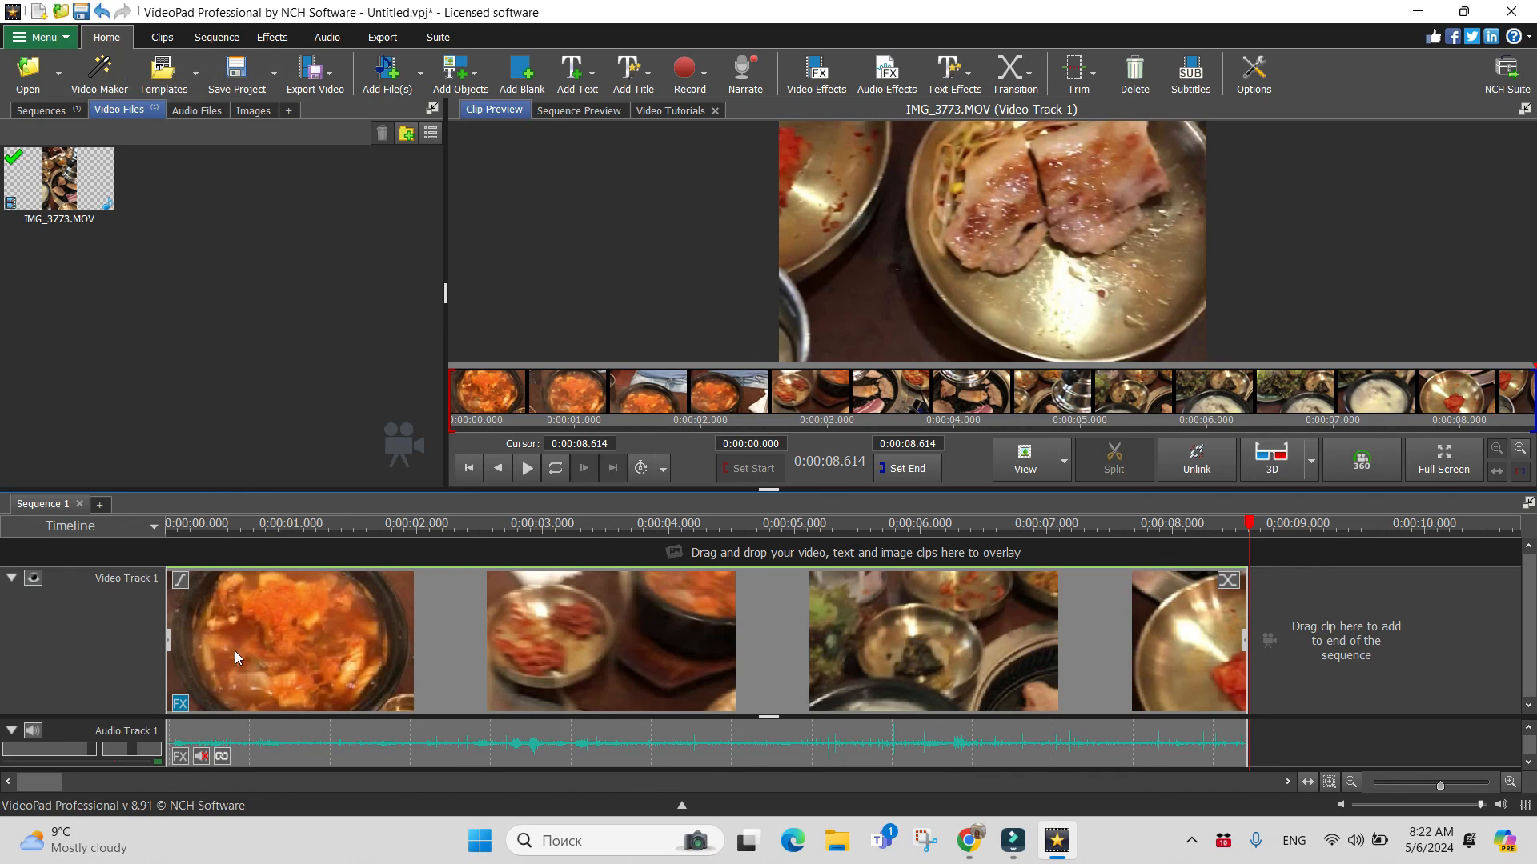
click(305, 670)
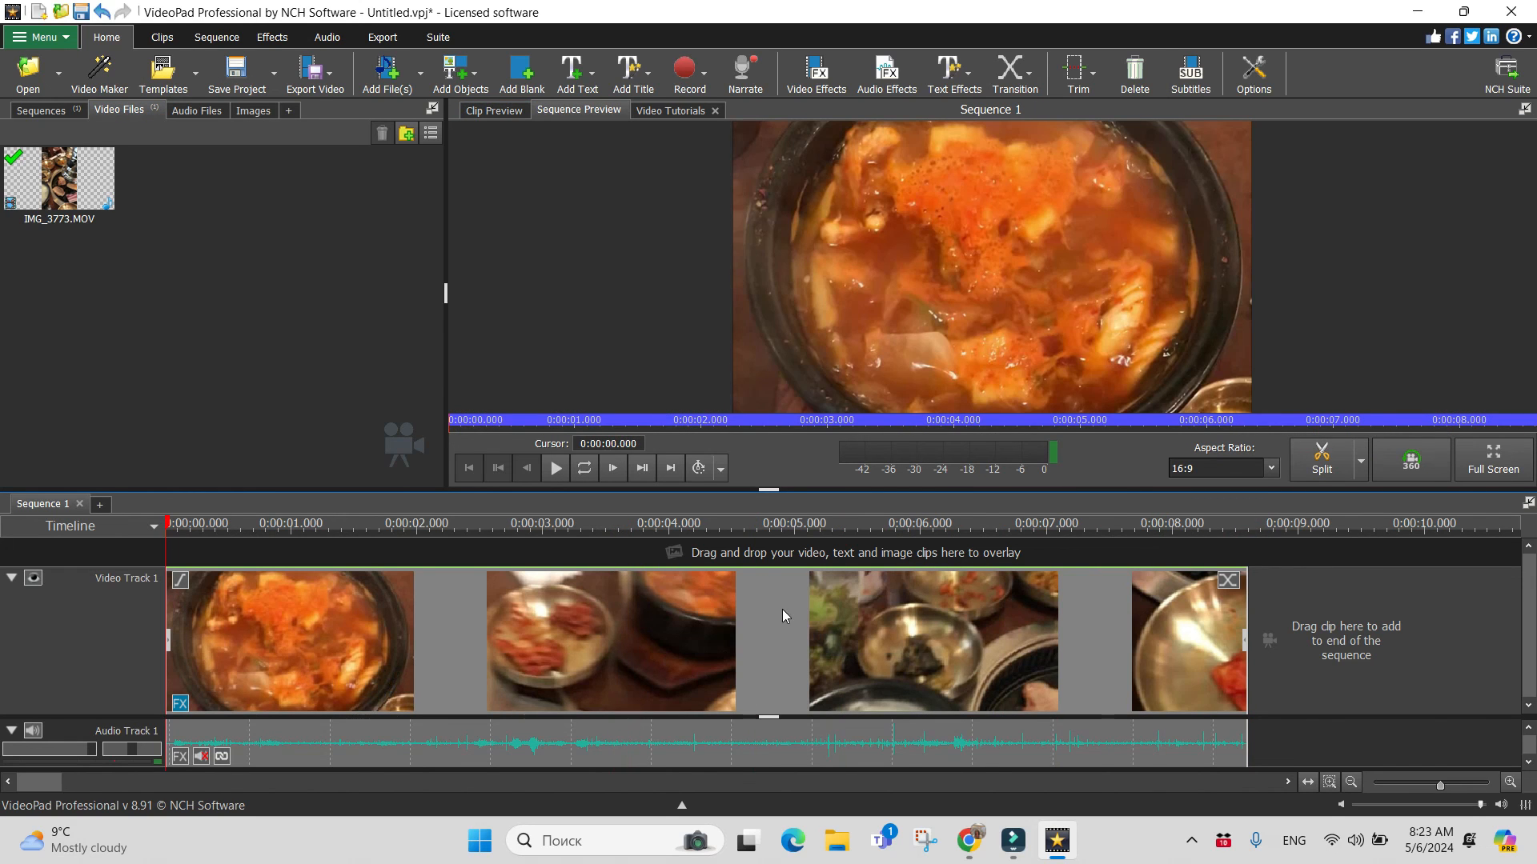